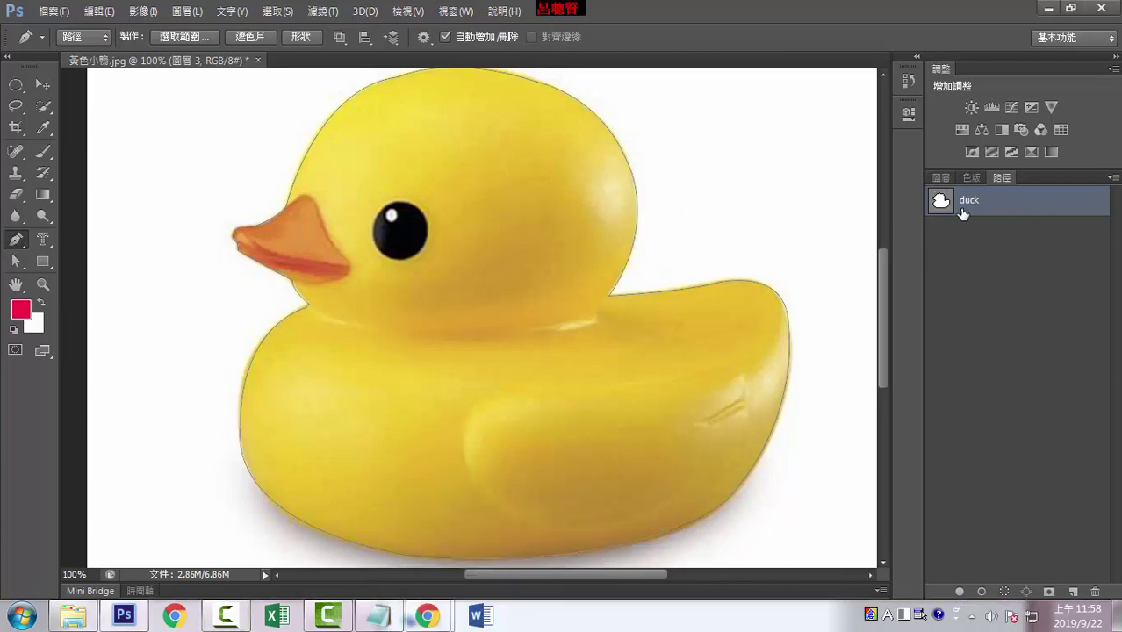
Switch between the Channels, Layers and Paths panels, ending back on Paths
{"action": "left_click", "coordinate": [938, 179]}
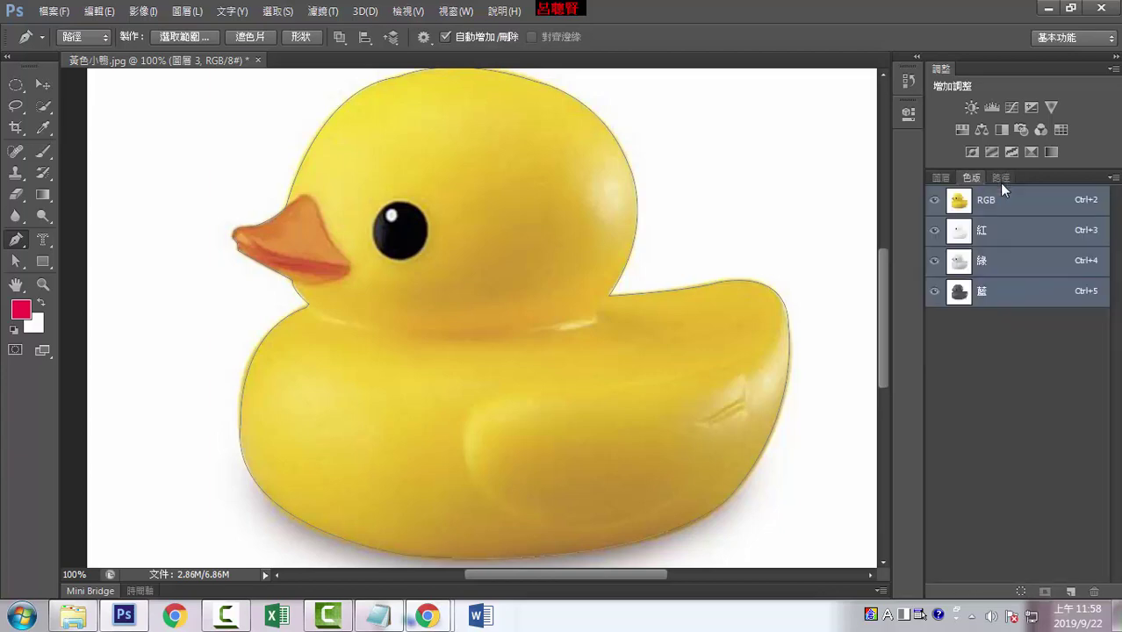
{"action": "left_click", "coordinate": [1001, 178]}
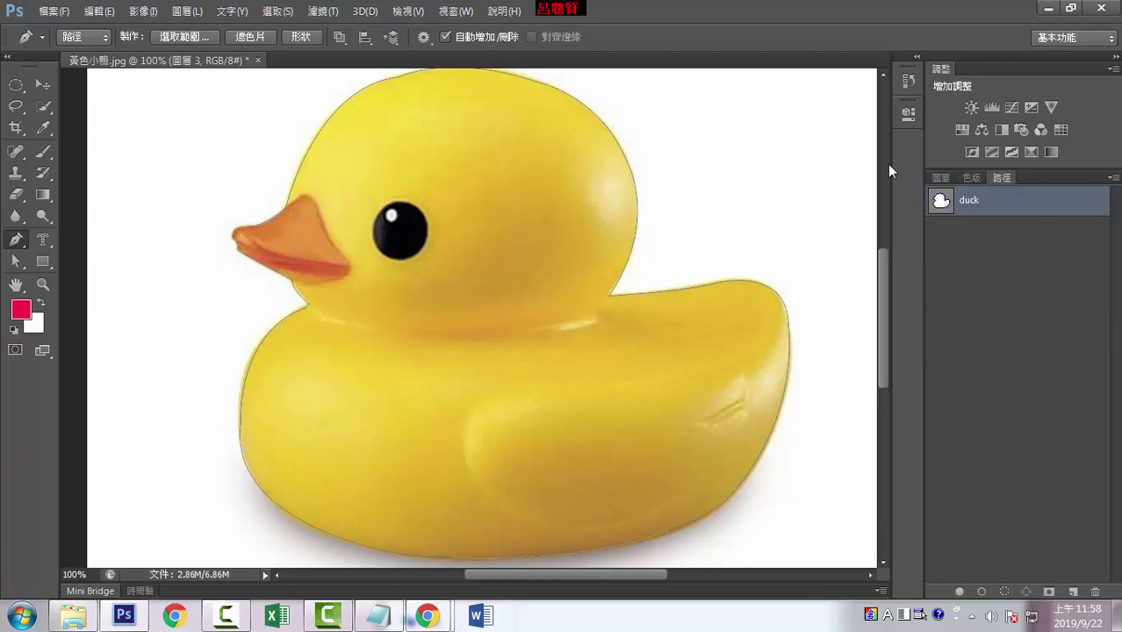
{"action": "left_click", "coordinate": [457, 12]}
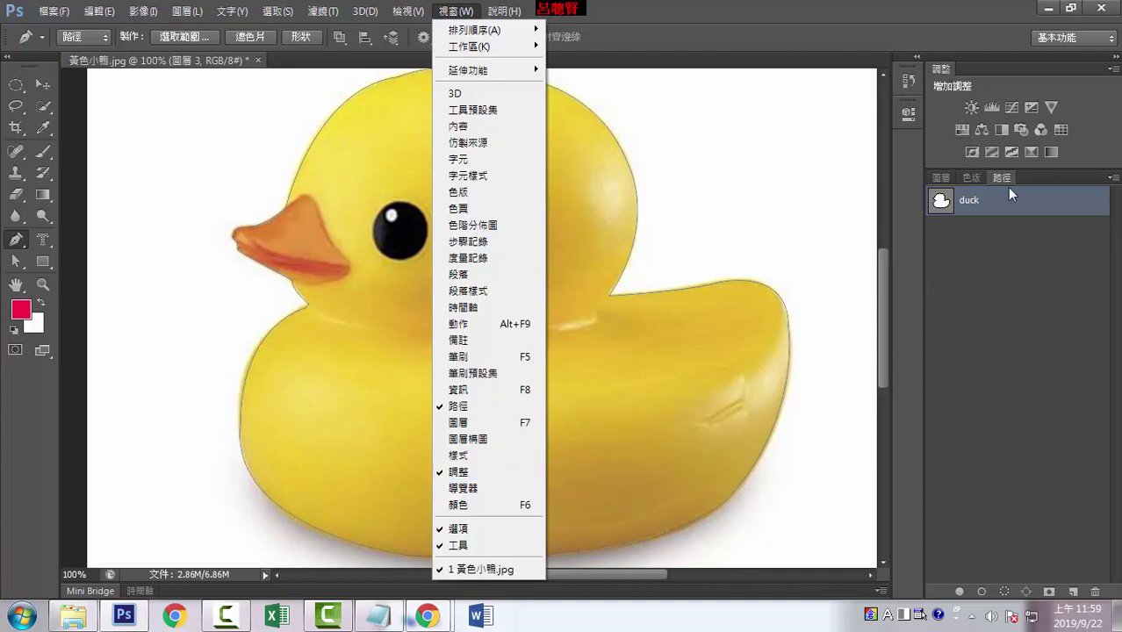
{"action": "left_click", "coordinate": [942, 180]}
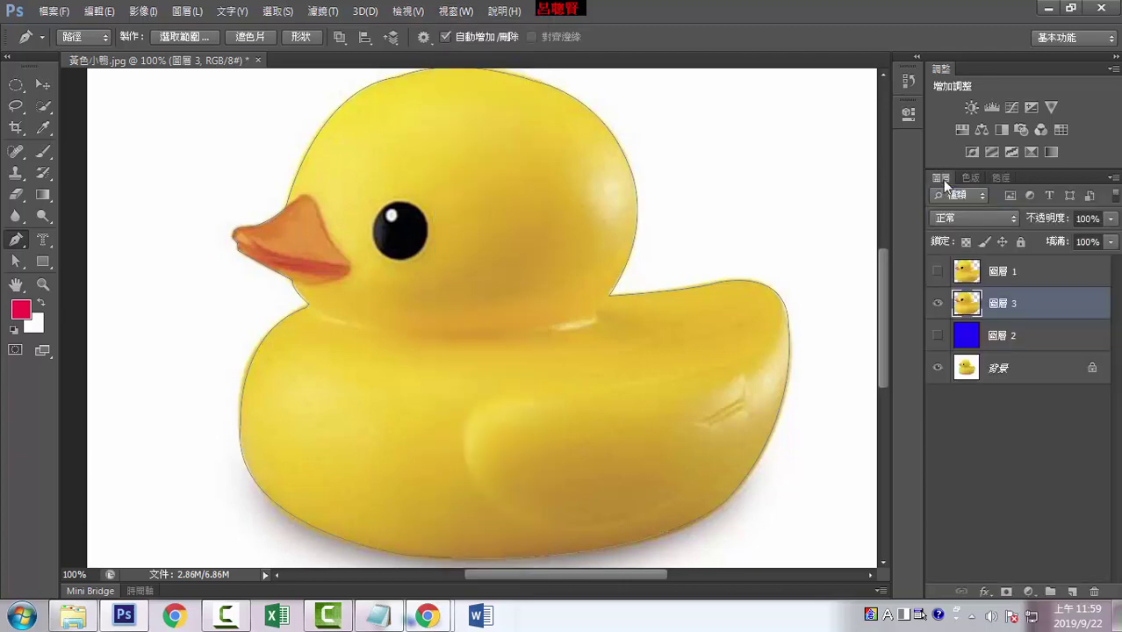
{"action": "left_click", "coordinate": [459, 17]}
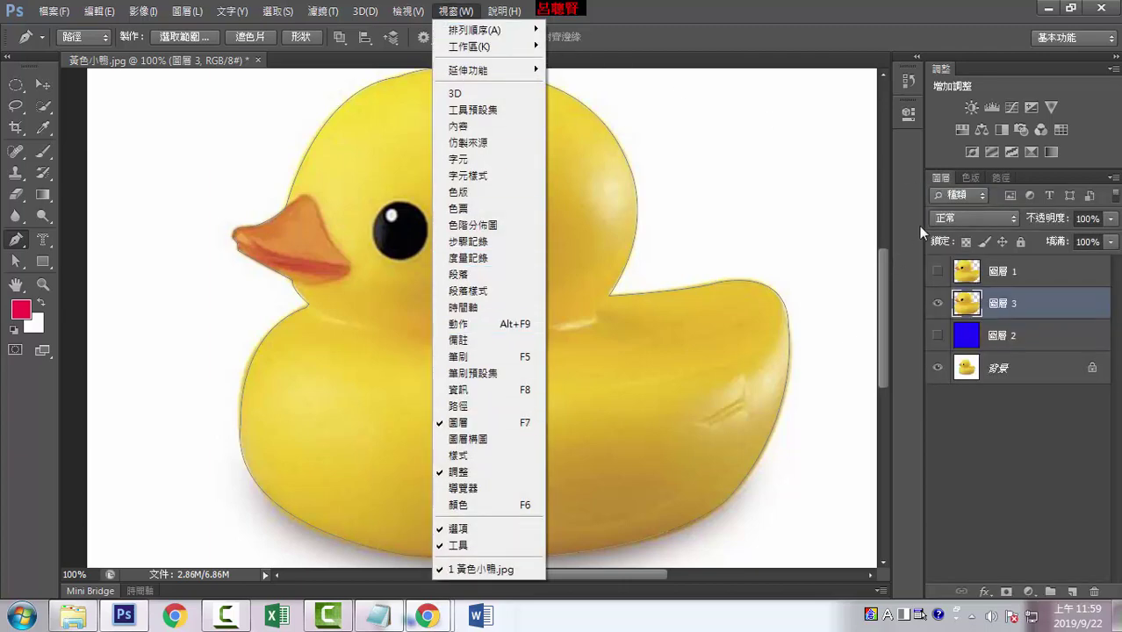
{"action": "left_click", "coordinate": [969, 179]}
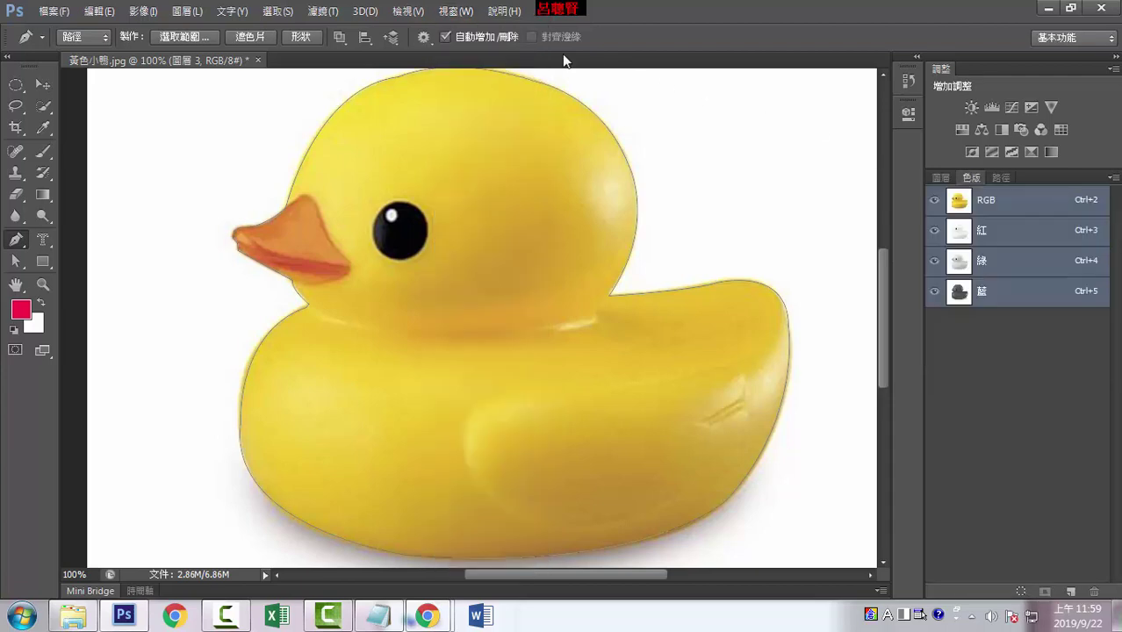
{"action": "left_click", "coordinate": [463, 13]}
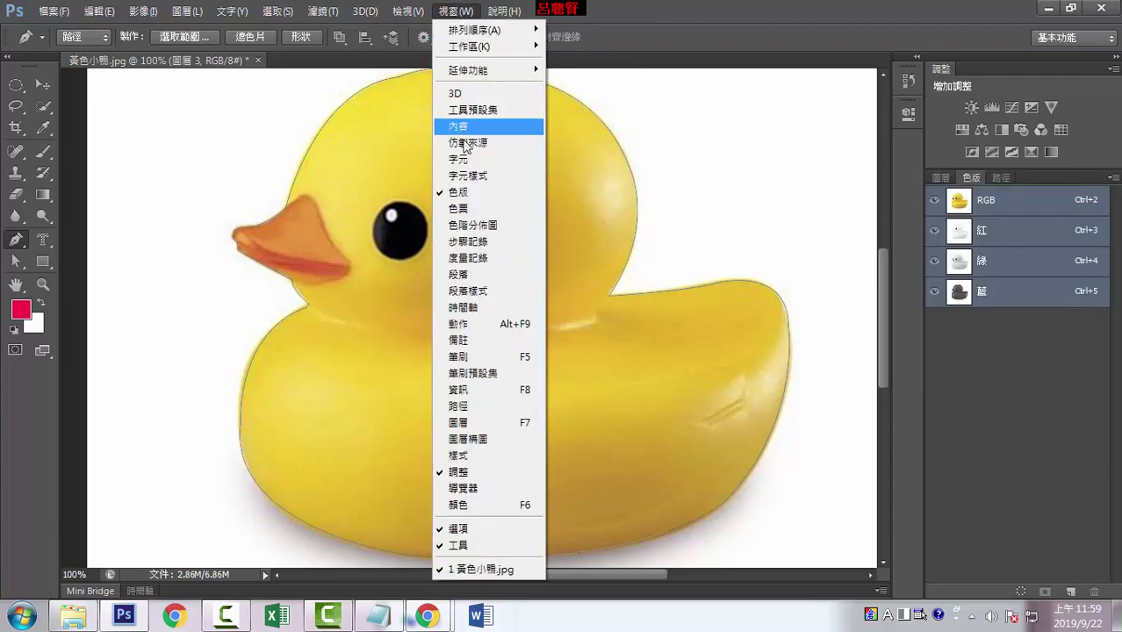
{"action": "left_click", "coordinate": [1005, 177]}
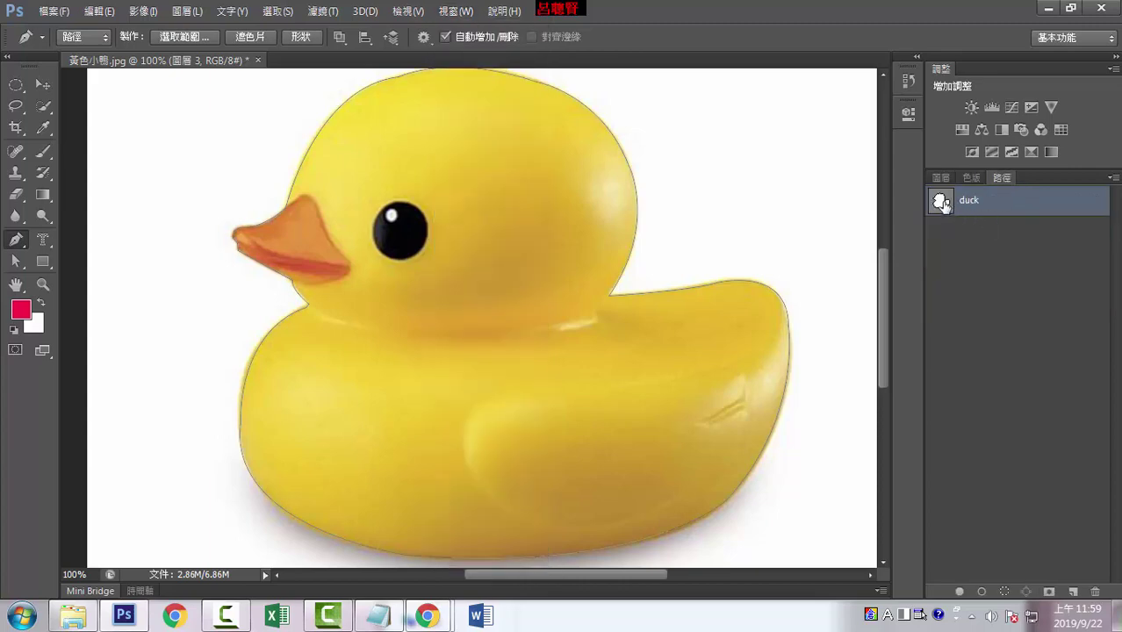
Zoom out, load the duck path as a selection, then deselect it
{"action": "key", "text": "ctrl+minus"}
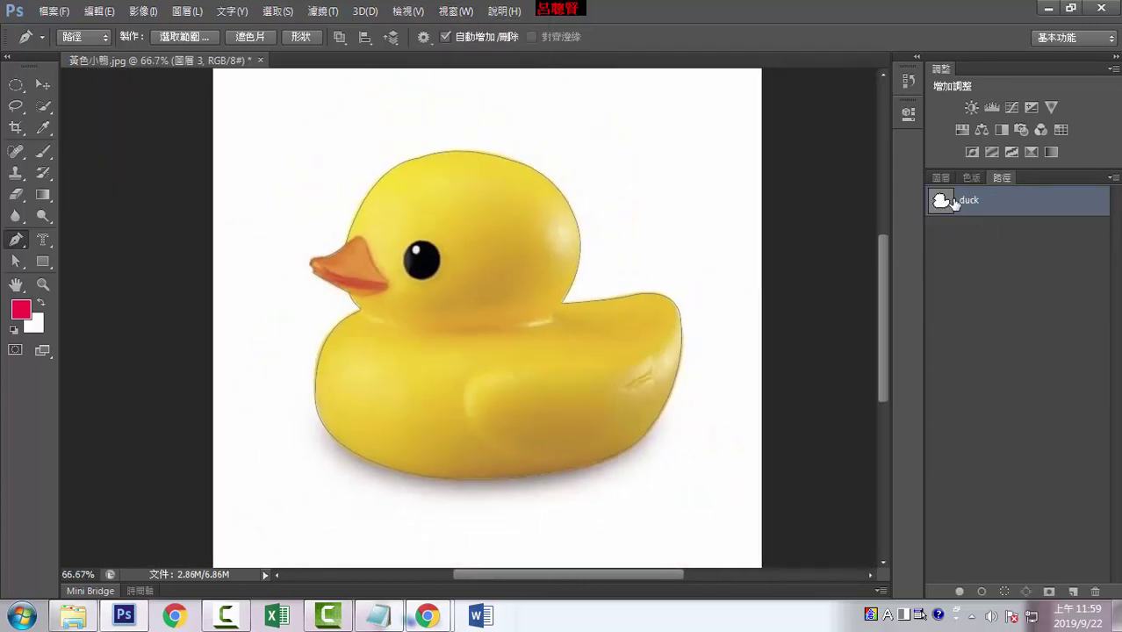
{"action": "mouse_move", "coordinate": [955, 203]}
{"action": "left_mouse_down"}
{"action": "mouse_move", "coordinate": [1007, 439]}
{"action": "mouse_move", "coordinate": [1005, 591]}
{"action": "left_mouse_up"}
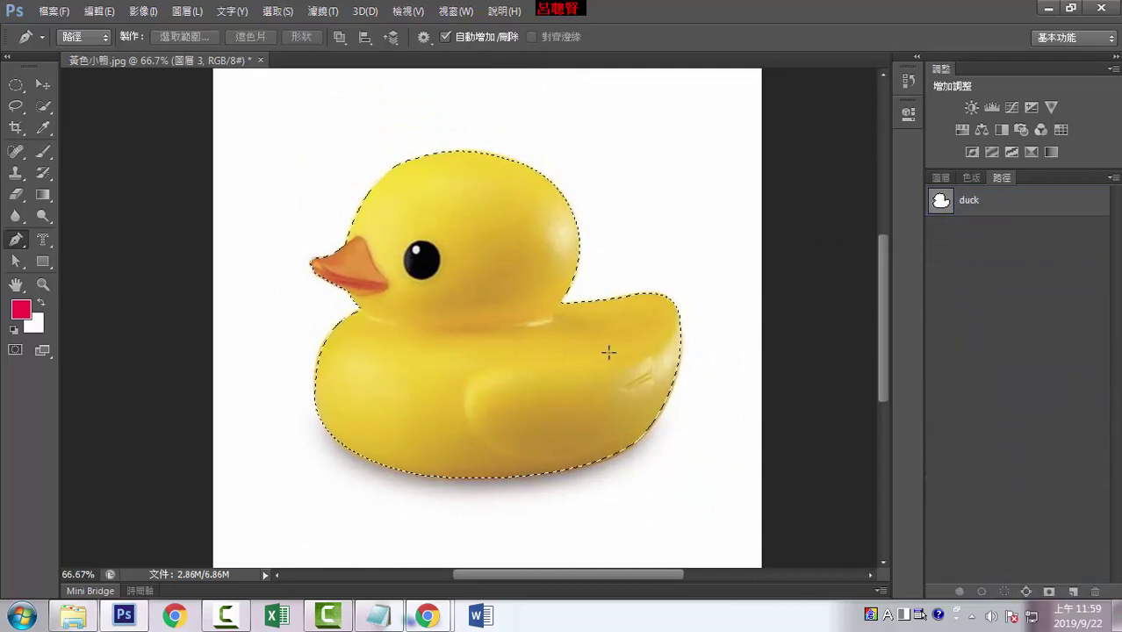
{"action": "left_click", "coordinate": [275, 11]}
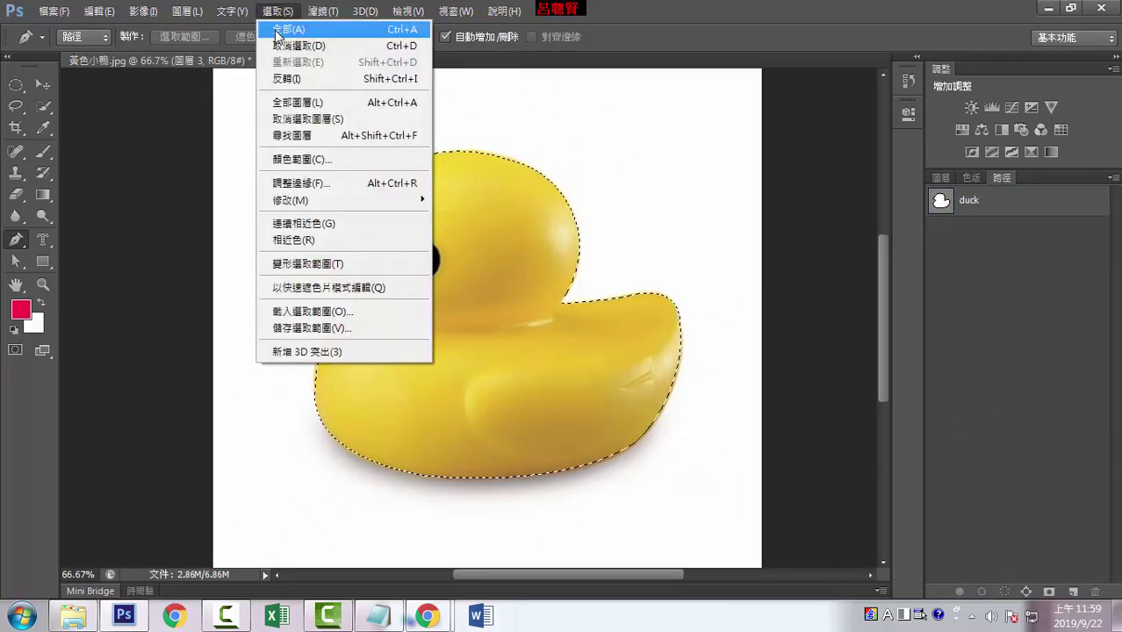
{"action": "left_click", "coordinate": [281, 46]}
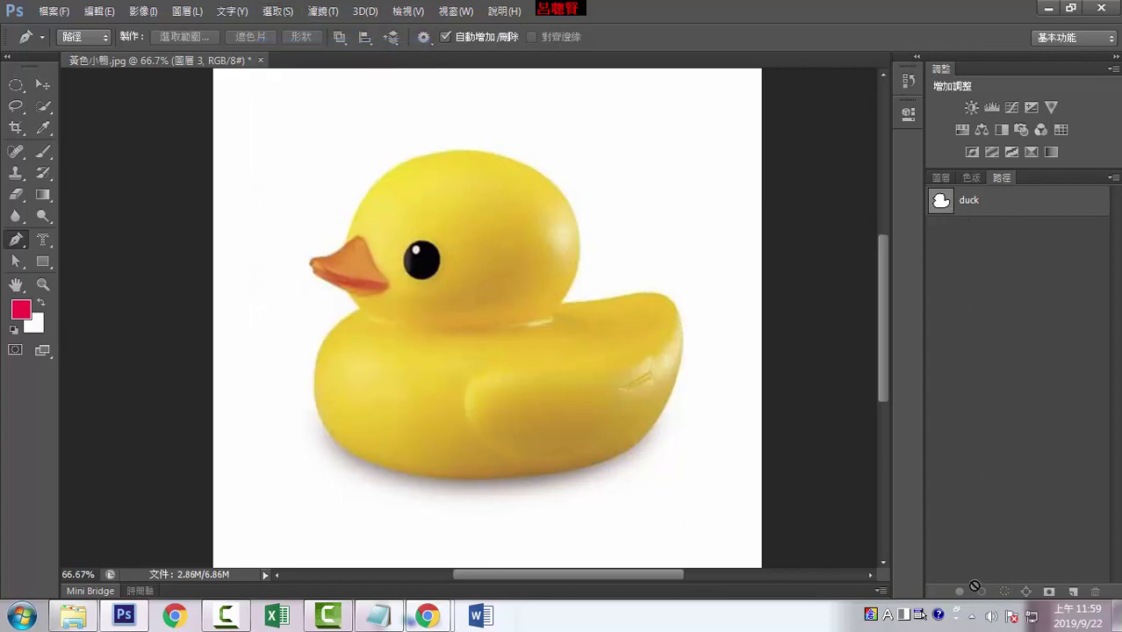
Select the duck path and make bright green the foreground colour
{"action": "left_click", "coordinate": [962, 207]}
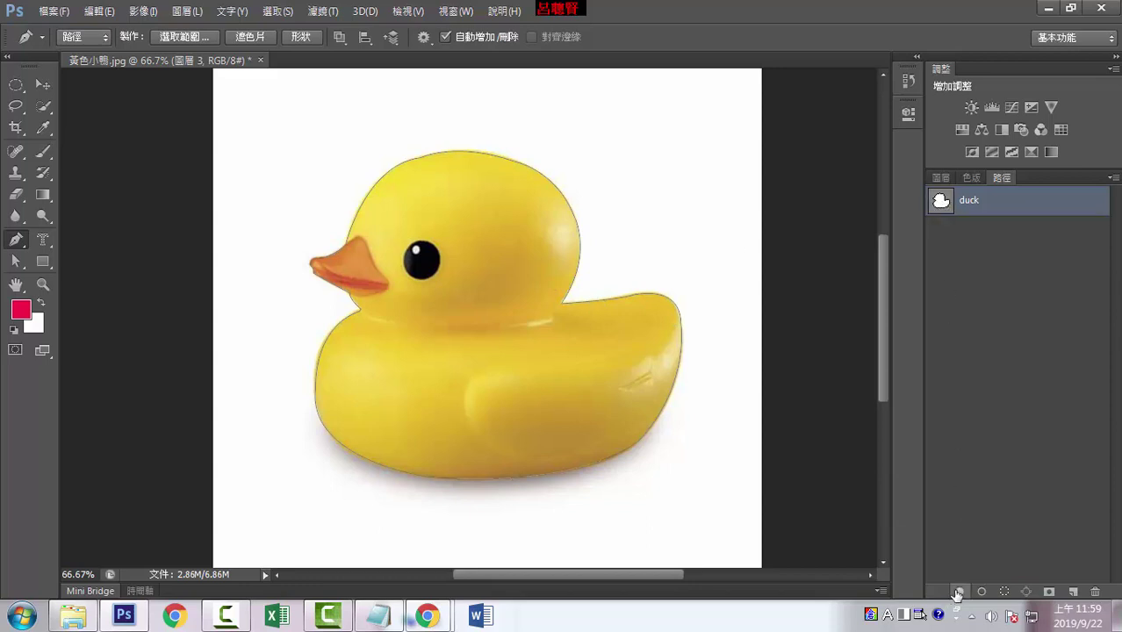
{"action": "left_click", "coordinate": [28, 312]}
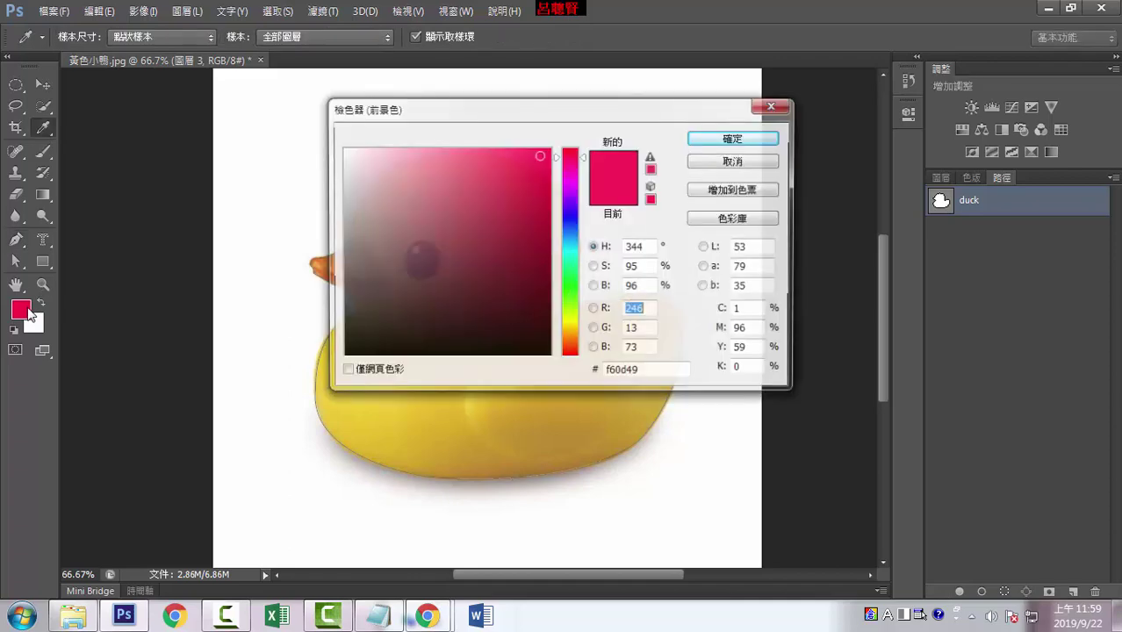
{"action": "left_click_drag", "start_coordinate": [570, 211], "coordinate": [569, 286]}
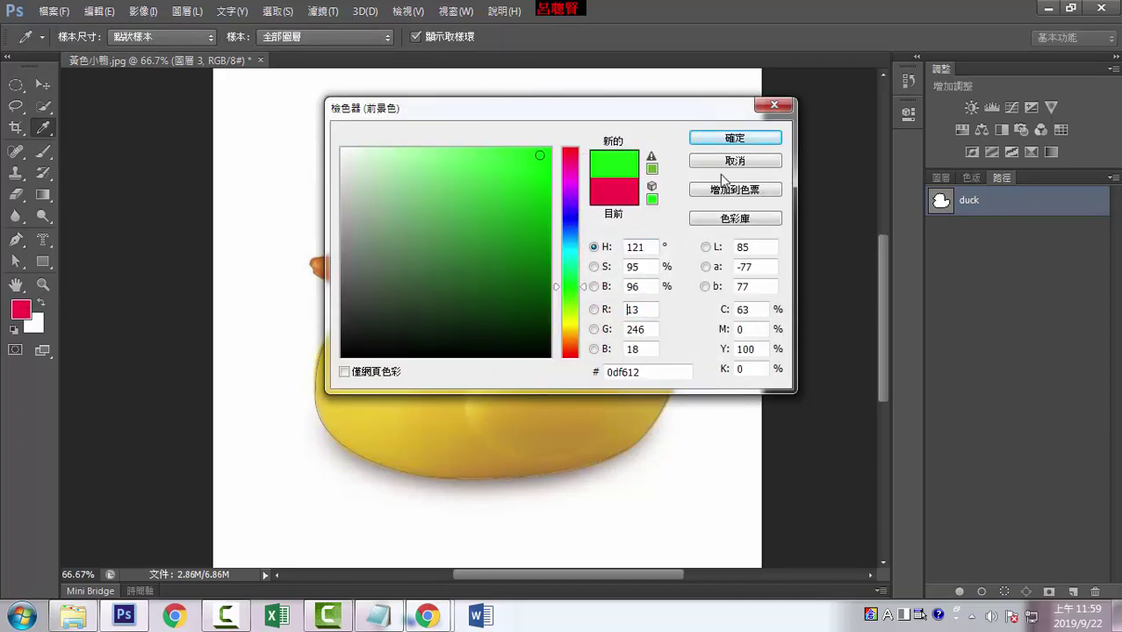
{"action": "left_click", "coordinate": [735, 138]}
Try a green fill and a green stroke on the duck path, undoing both
{"action": "mouse_move", "coordinate": [941, 206]}
{"action": "left_mouse_down"}
{"action": "mouse_move", "coordinate": [938, 365]}
{"action": "mouse_move", "coordinate": [959, 592]}
{"action": "left_mouse_up"}
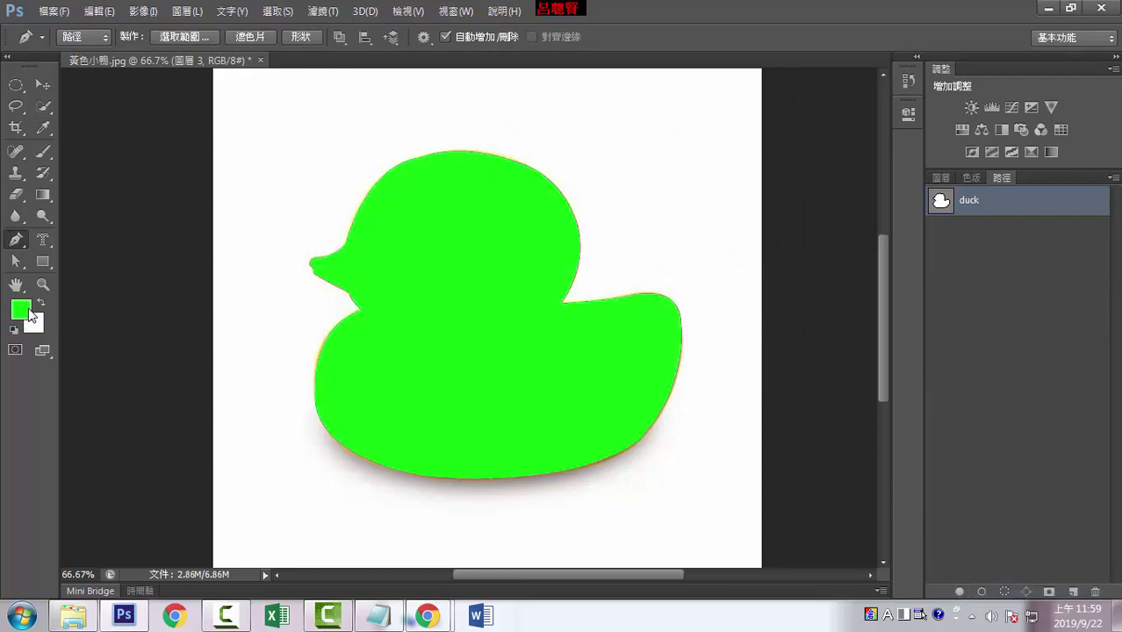
{"action": "key", "text": "ctrl+z"}
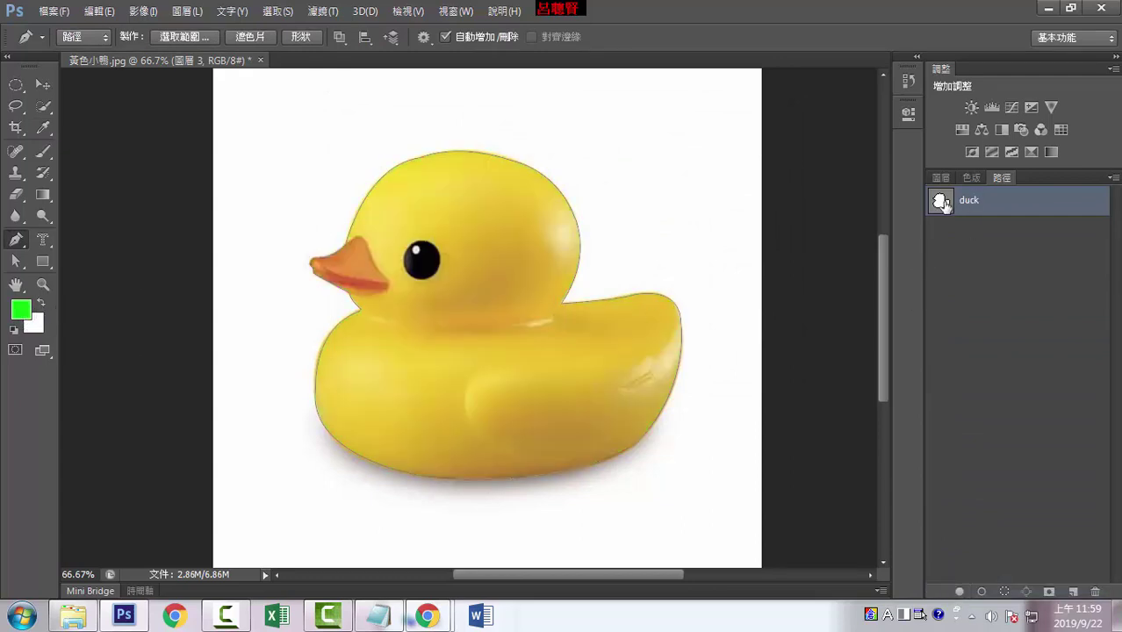
{"action": "left_click_drag", "start_coordinate": [939, 202], "coordinate": [982, 590]}
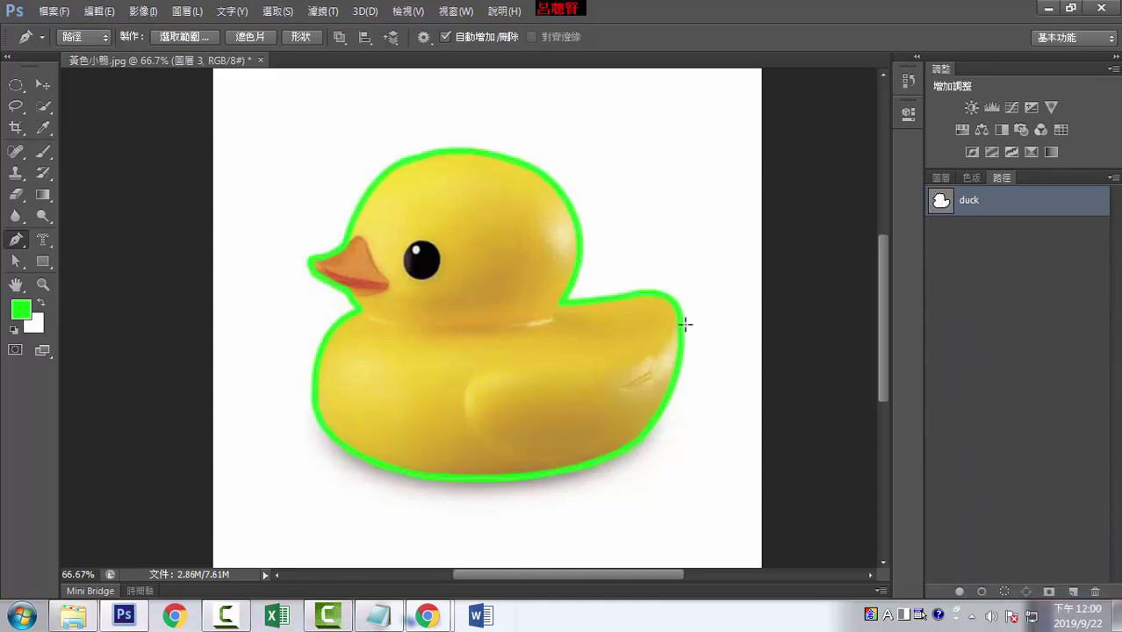
{"action": "key", "text": "ctrl+z"}
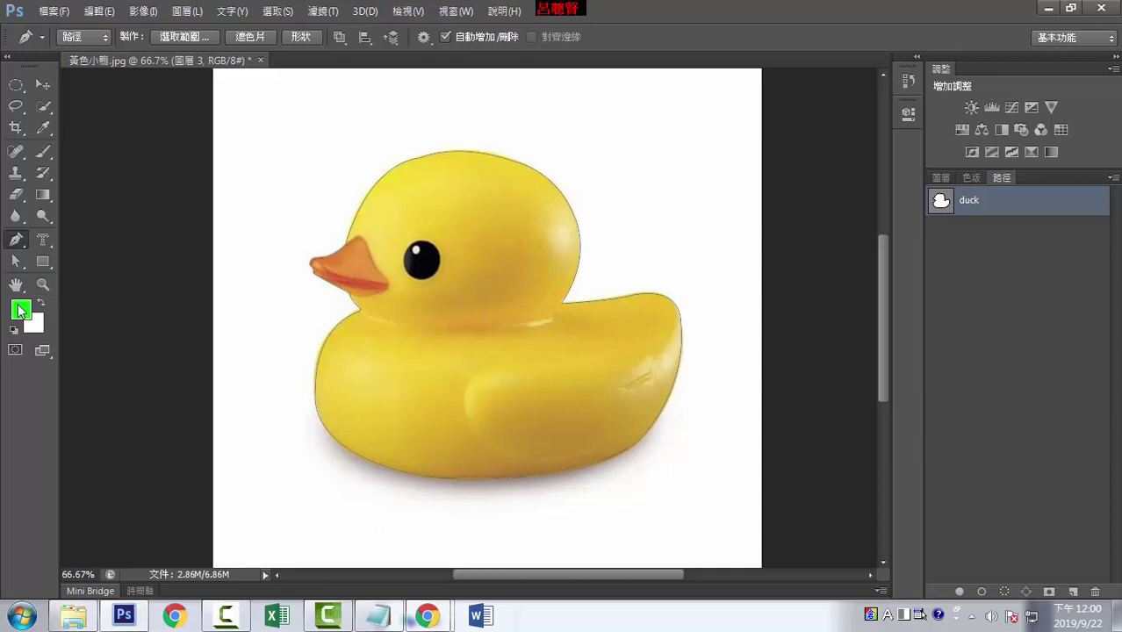
Set the foreground colour to black
{"action": "left_click", "coordinate": [19, 310]}
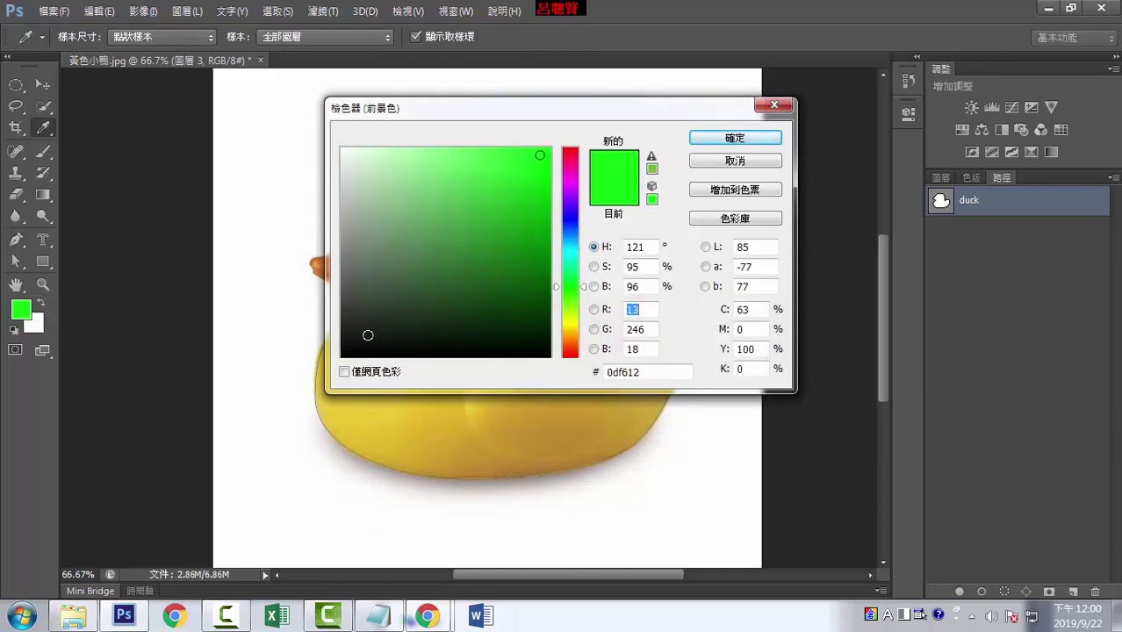
{"action": "left_click", "coordinate": [345, 355]}
{"action": "key", "text": "p"}
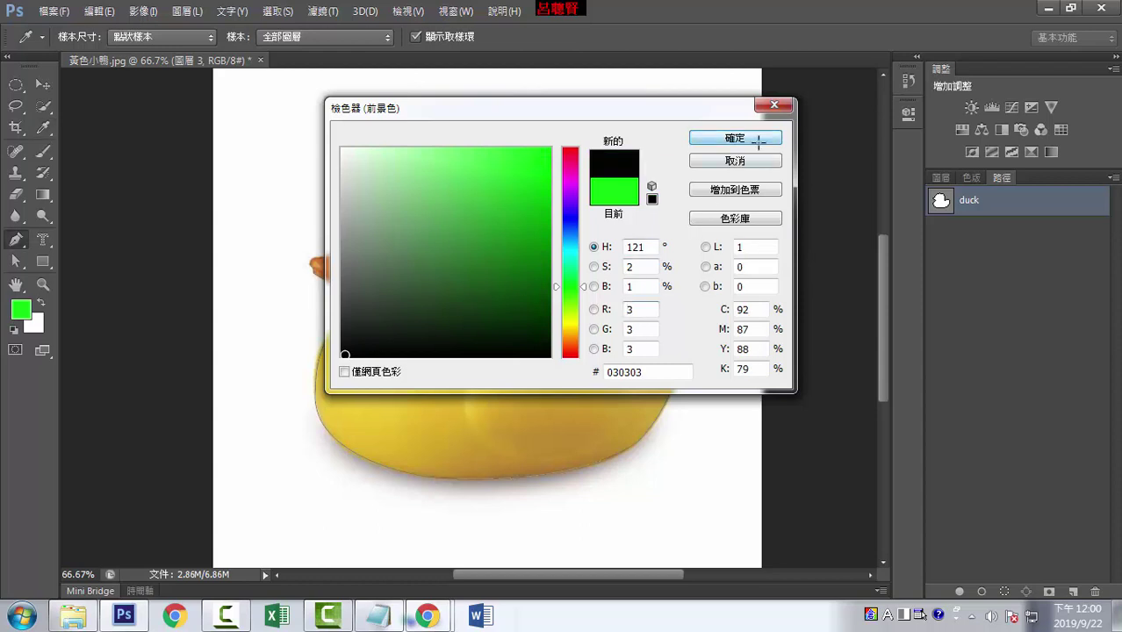
{"action": "left_click", "coordinate": [735, 138]}
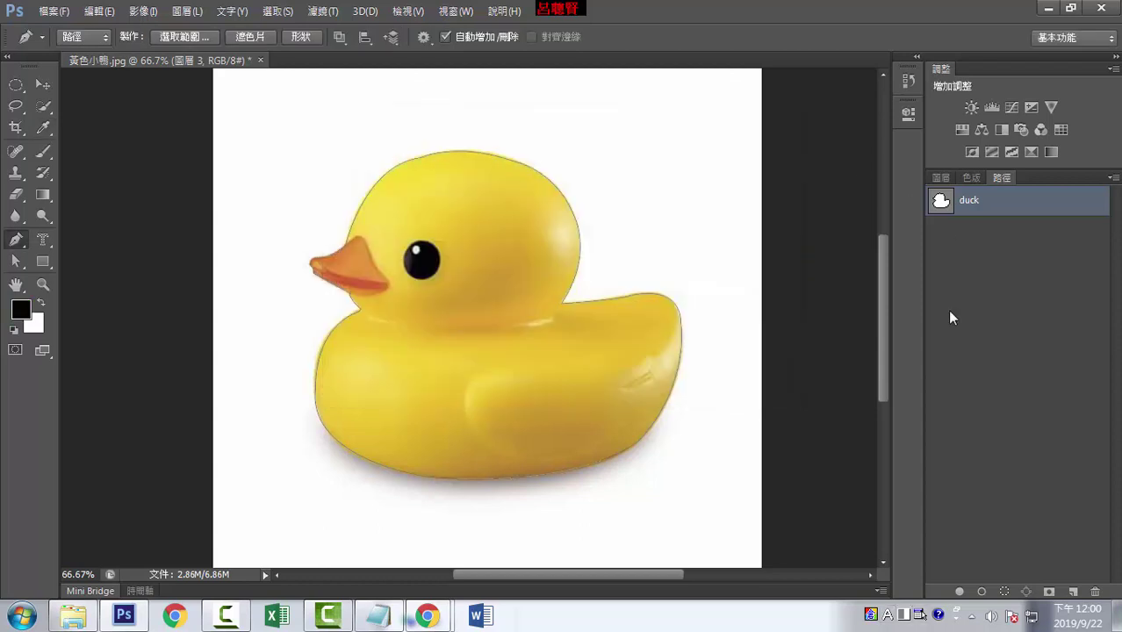
Stroke the 'duck' path with the Pencil tool for a thin dark outline
{"action": "double_click", "coordinate": [967, 200]}
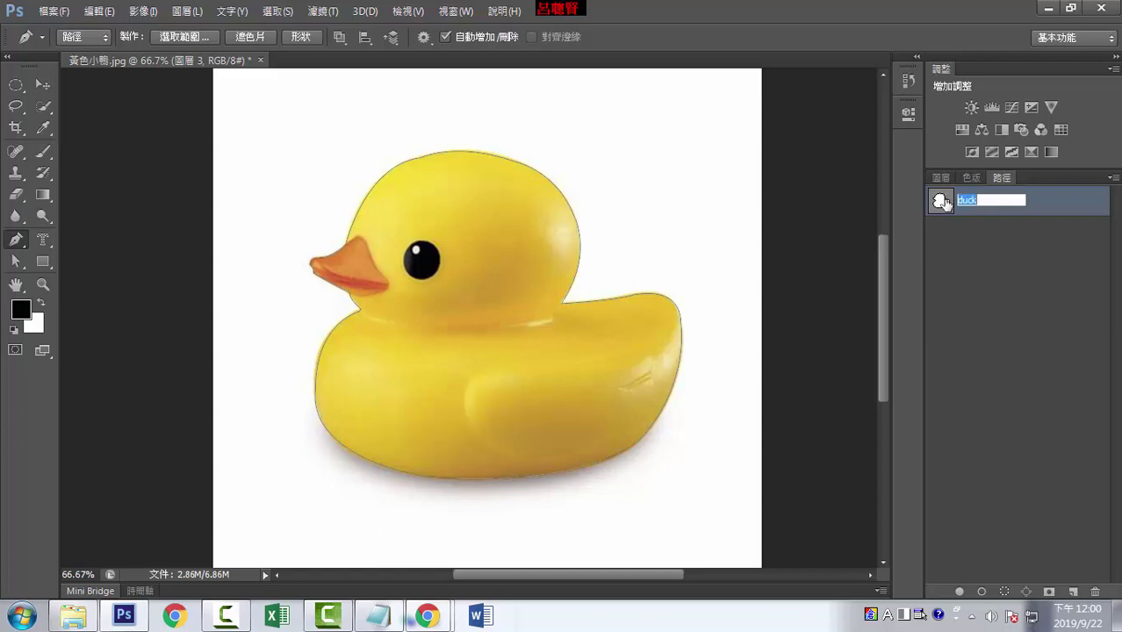
{"action": "key", "text": "Return"}
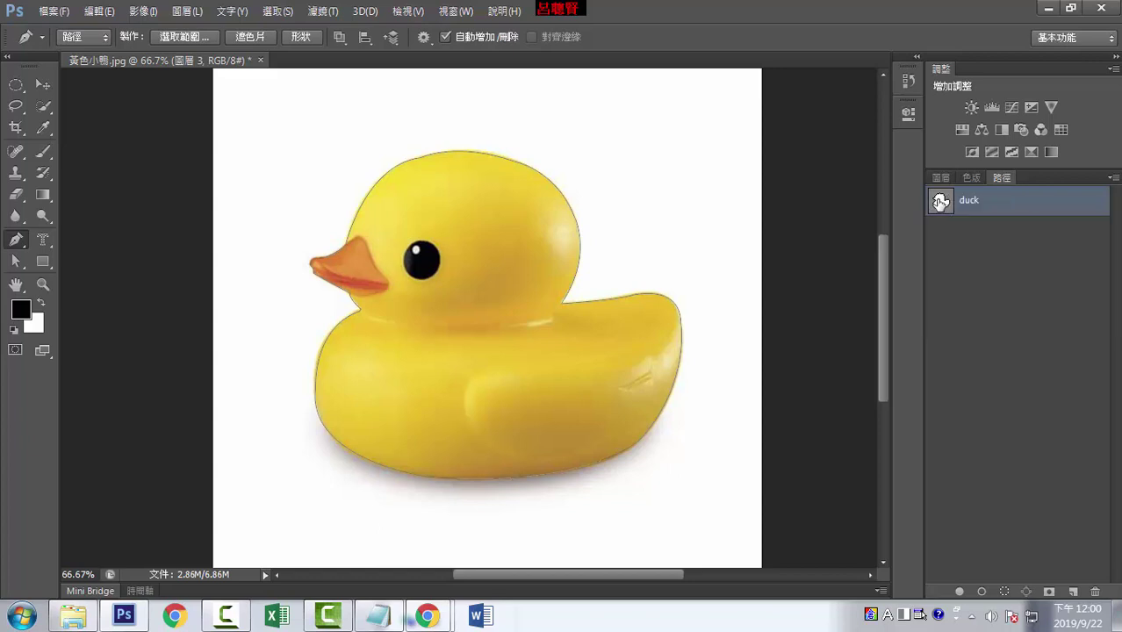
{"action": "right_click", "coordinate": [988, 202]}
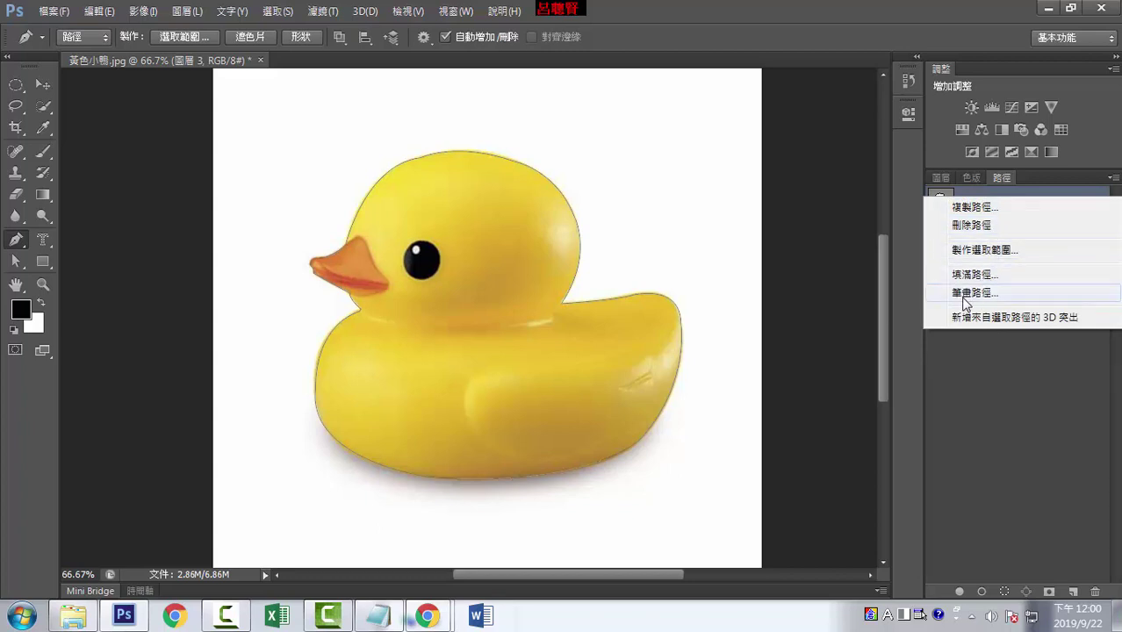
{"action": "left_click", "coordinate": [965, 295]}
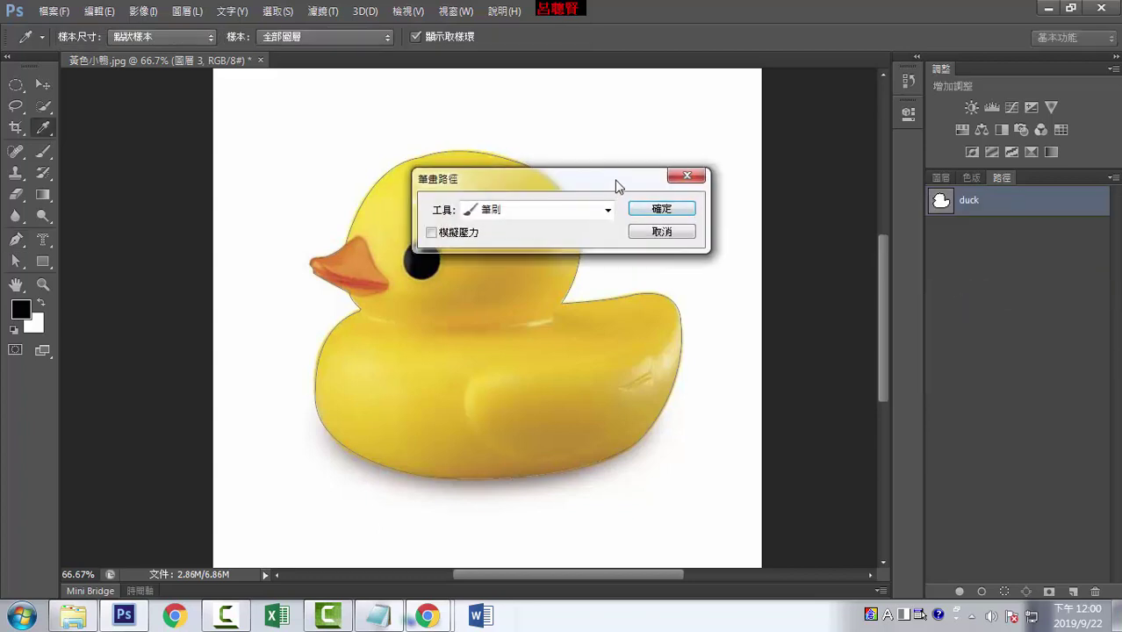
{"action": "left_click_drag", "start_coordinate": [617, 186], "coordinate": [484, 137]}
{"action": "left_click", "coordinate": [475, 162]}
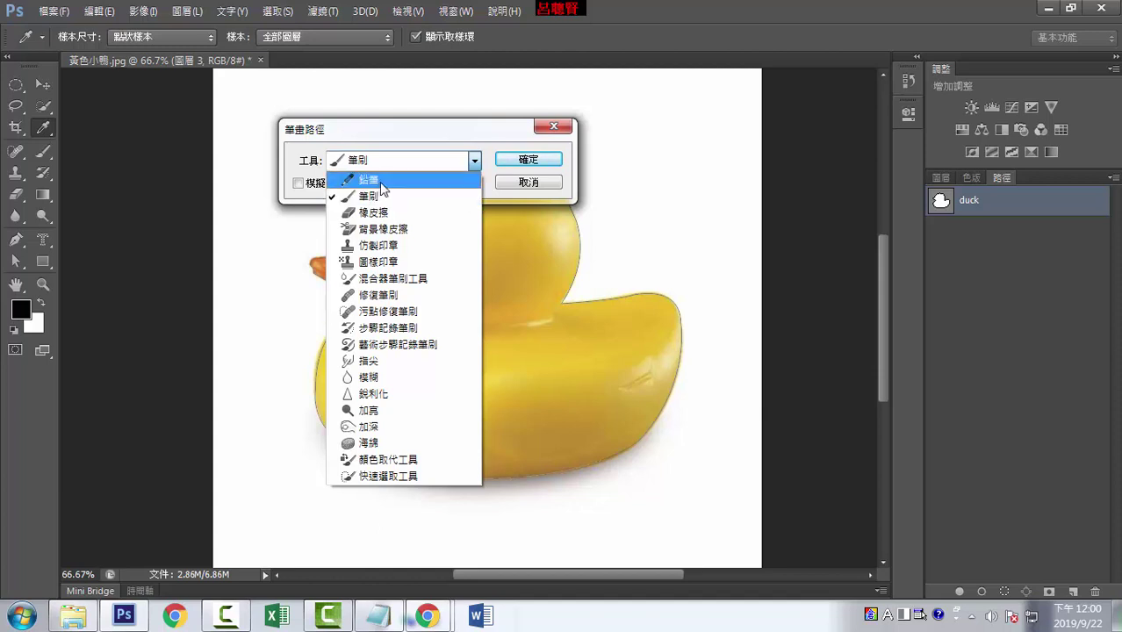
{"action": "left_click", "coordinate": [383, 181]}
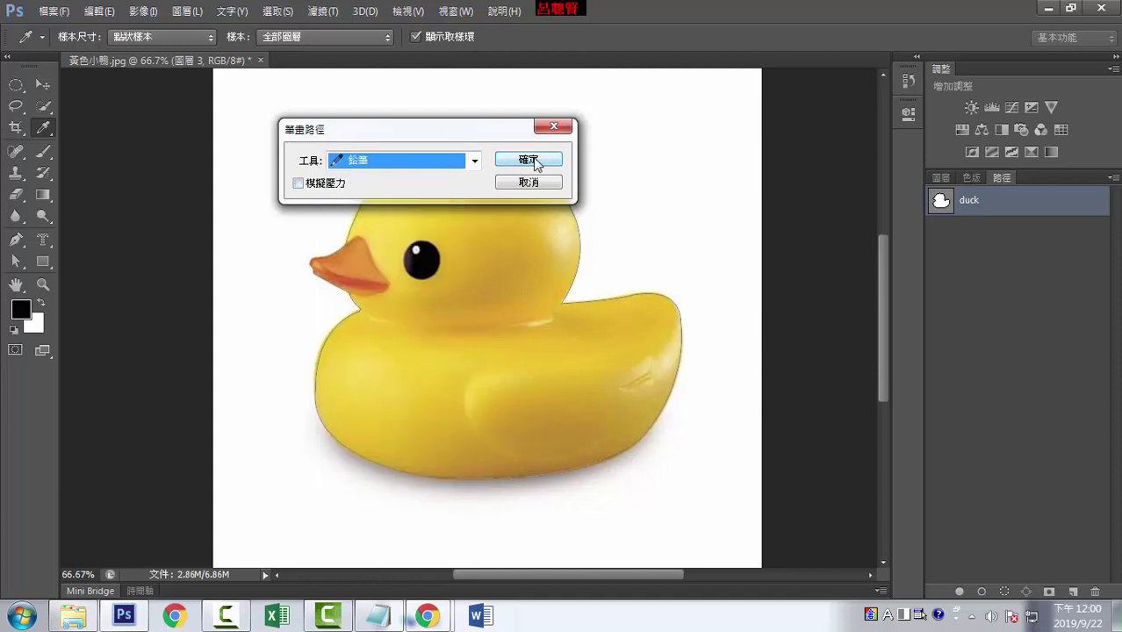
{"action": "left_click", "coordinate": [529, 160]}
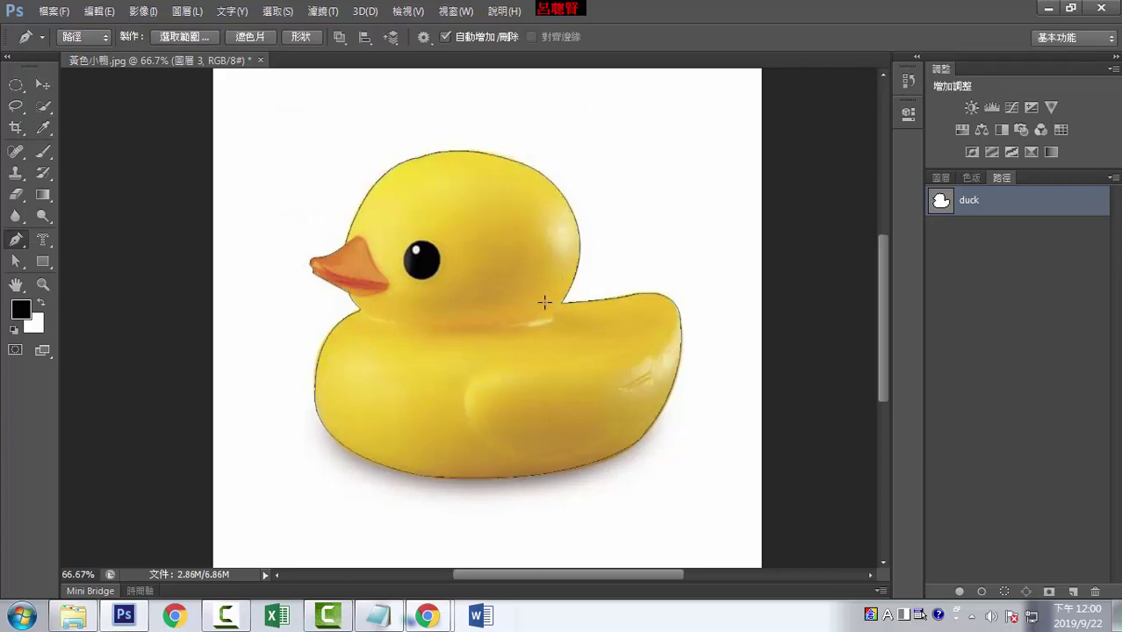
Cancel a Brush stroke of the duck path with Simulate Pressure, then select the Brush tool
{"action": "double_click", "coordinate": [988, 212]}
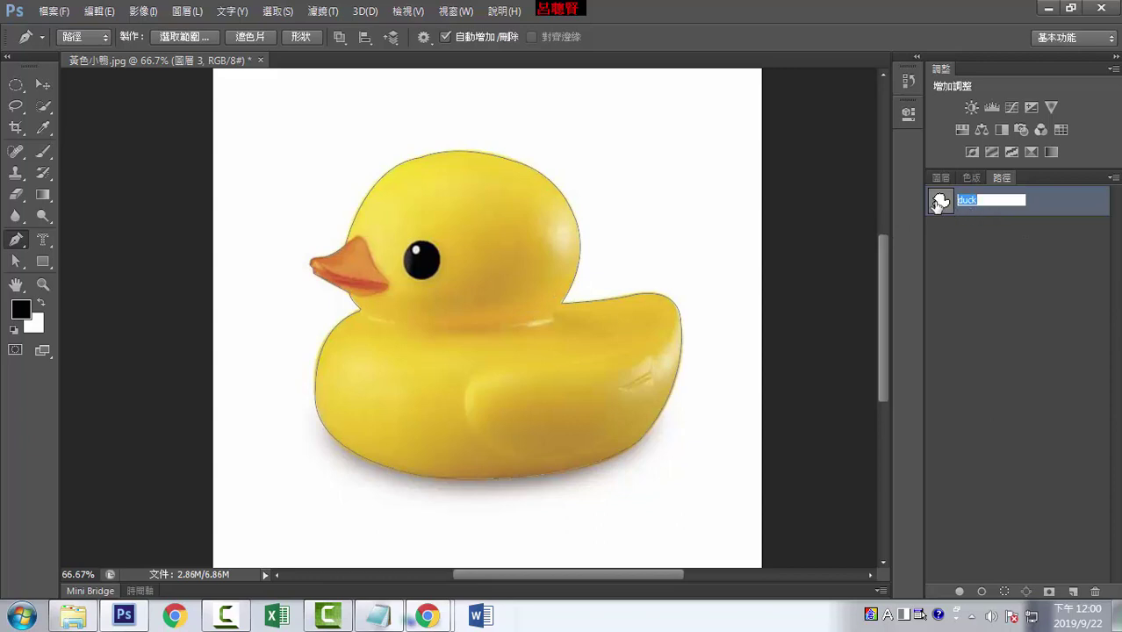
{"action": "key", "text": "Return"}
{"action": "right_click", "coordinate": [956, 211]}
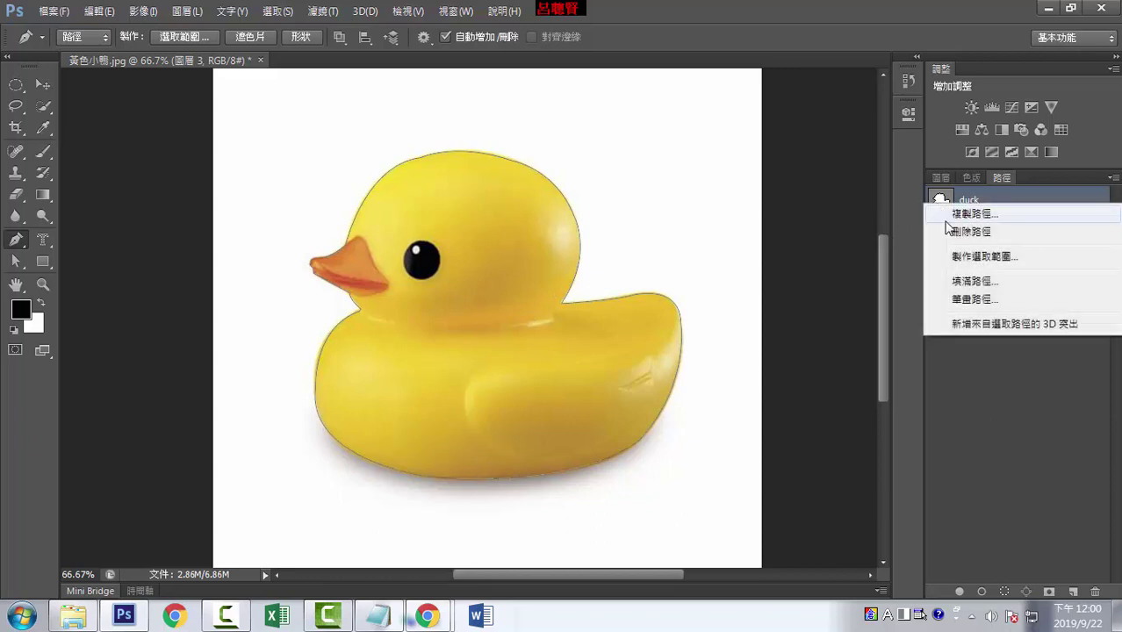
{"action": "left_click", "coordinate": [964, 299]}
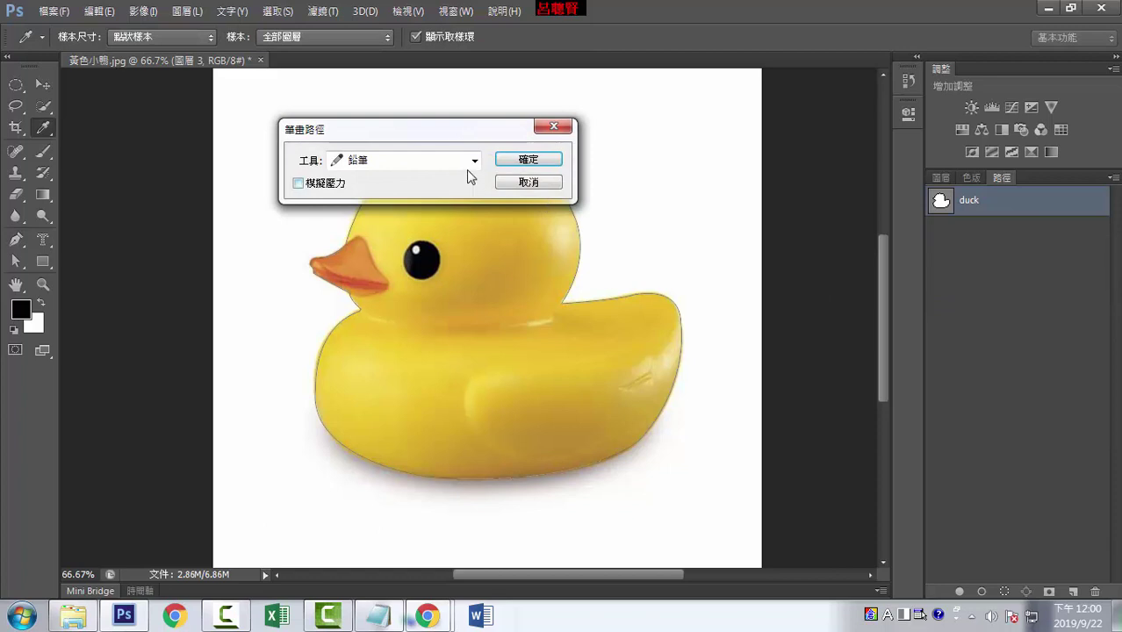
{"action": "left_click", "coordinate": [475, 165]}
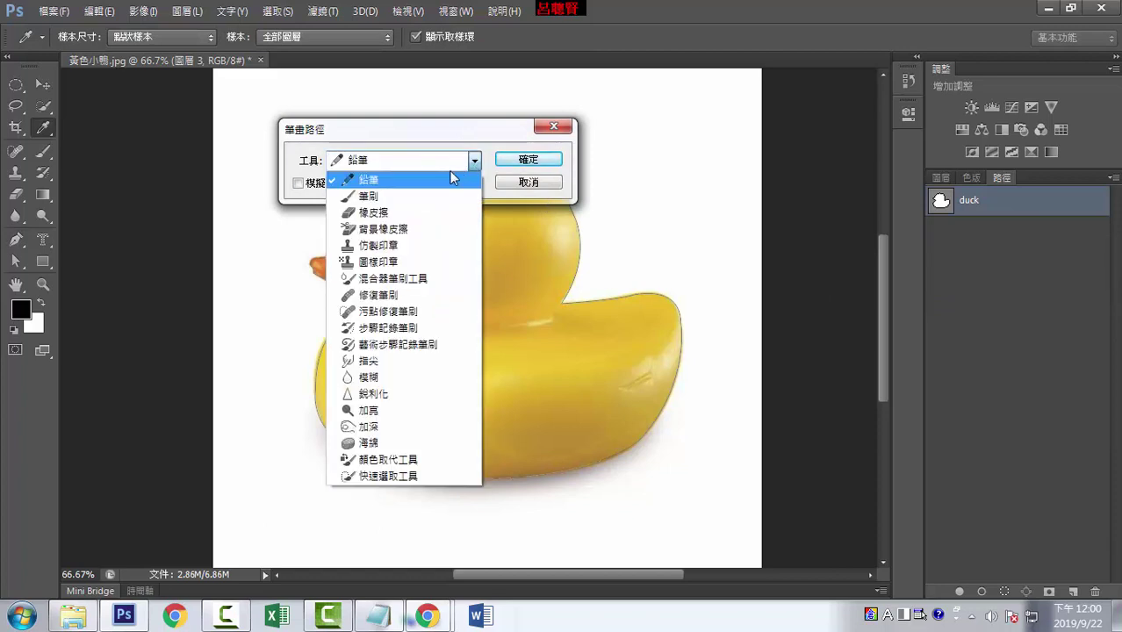
{"action": "left_click", "coordinate": [387, 197]}
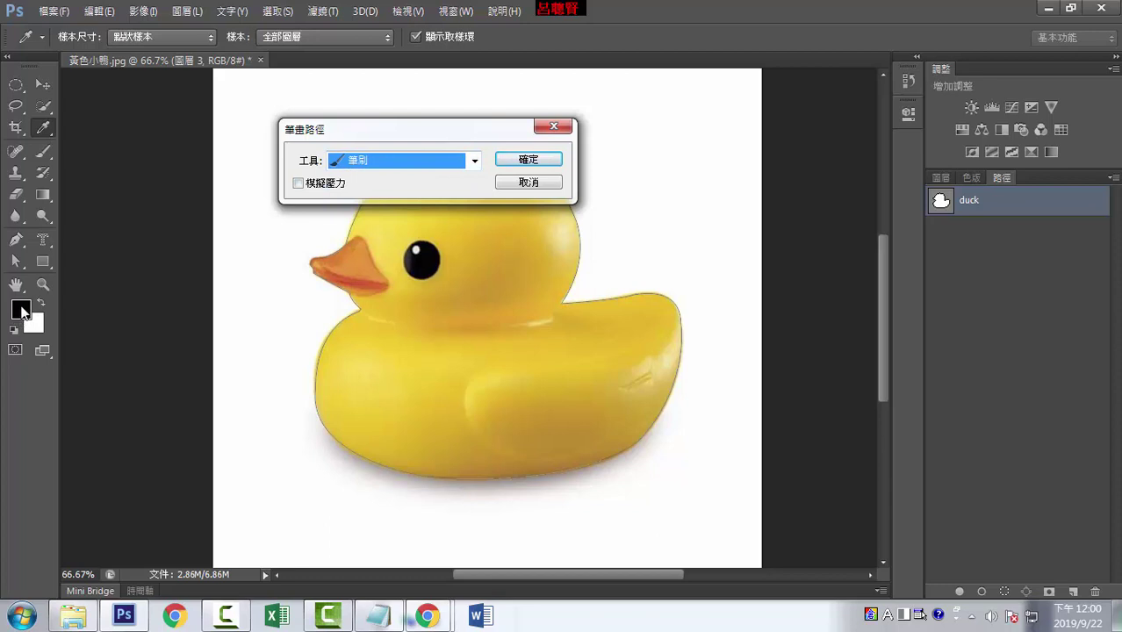
{"action": "left_click", "coordinate": [298, 183]}
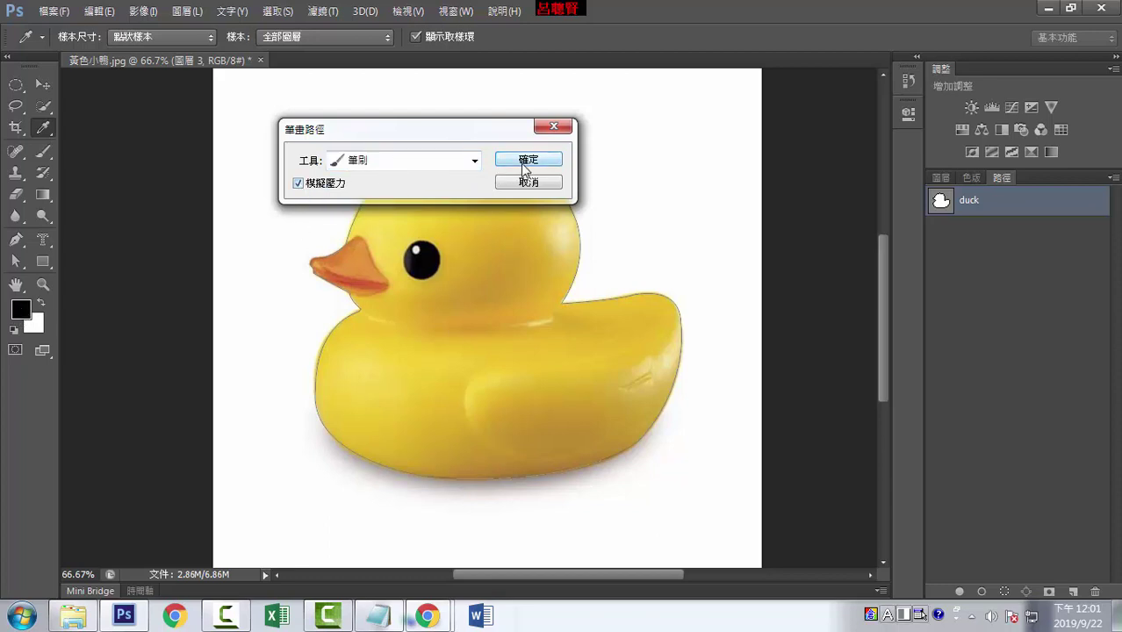
{"action": "left_click", "coordinate": [528, 182]}
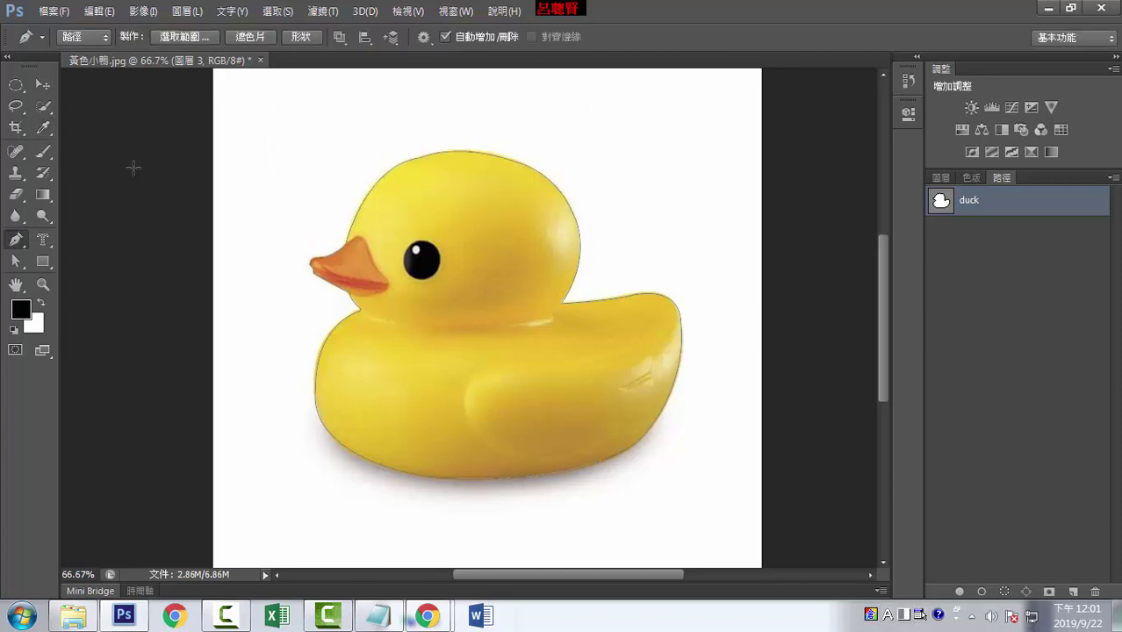
{"action": "left_click", "coordinate": [39, 155]}
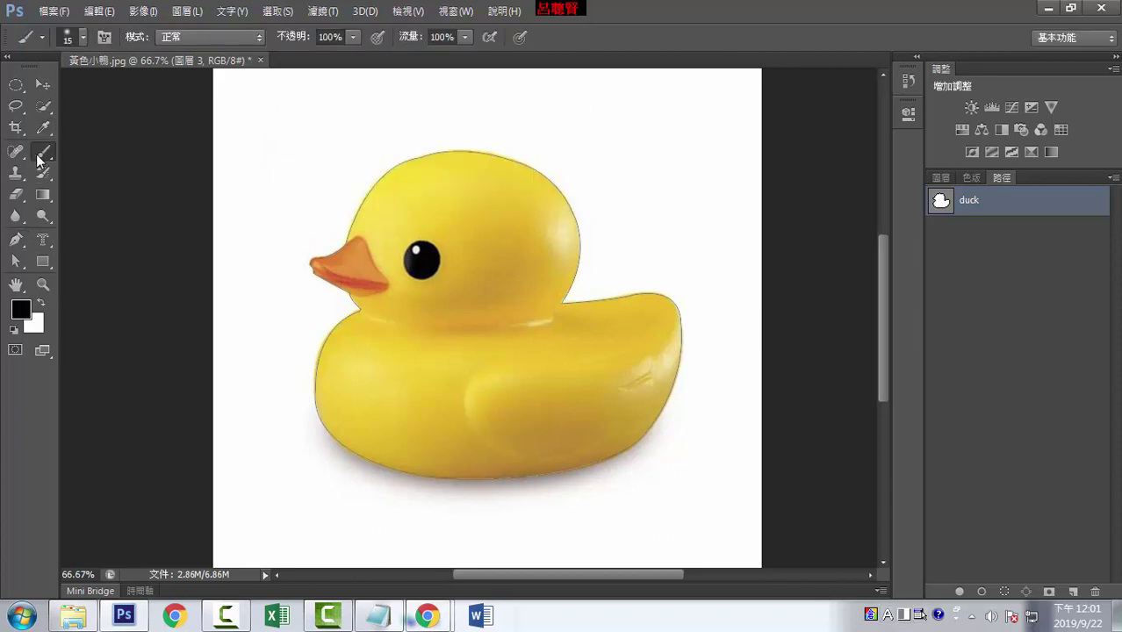
Set the brush to a soft round tip sized 5 px
{"action": "left_click", "coordinate": [81, 40]}
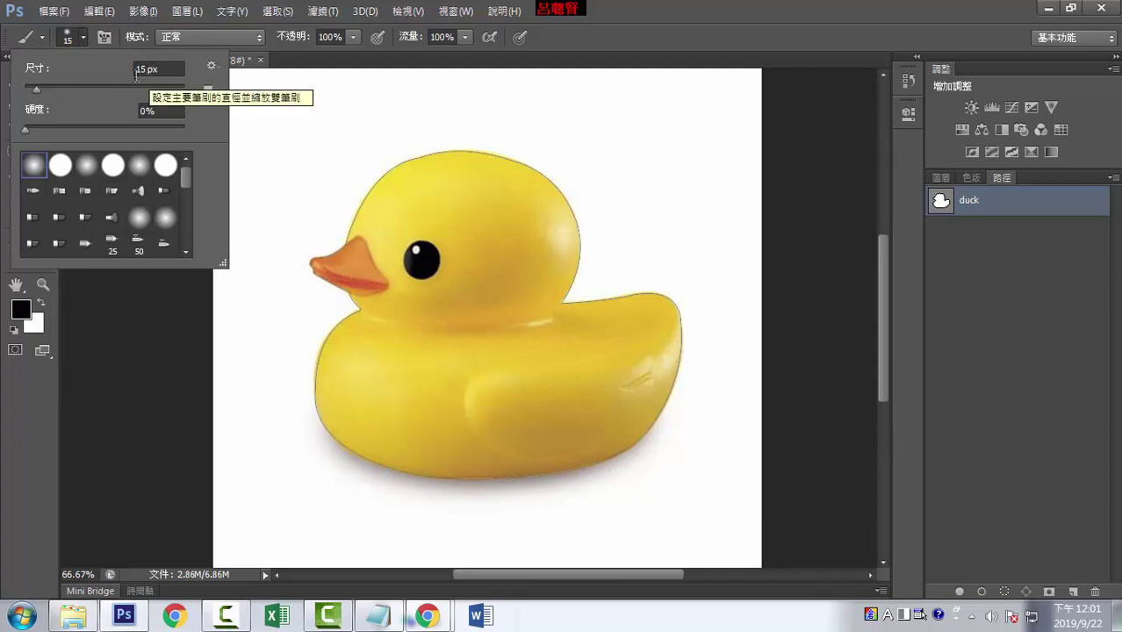
{"action": "left_click_drag", "start_coordinate": [25, 130], "coordinate": [184, 130]}
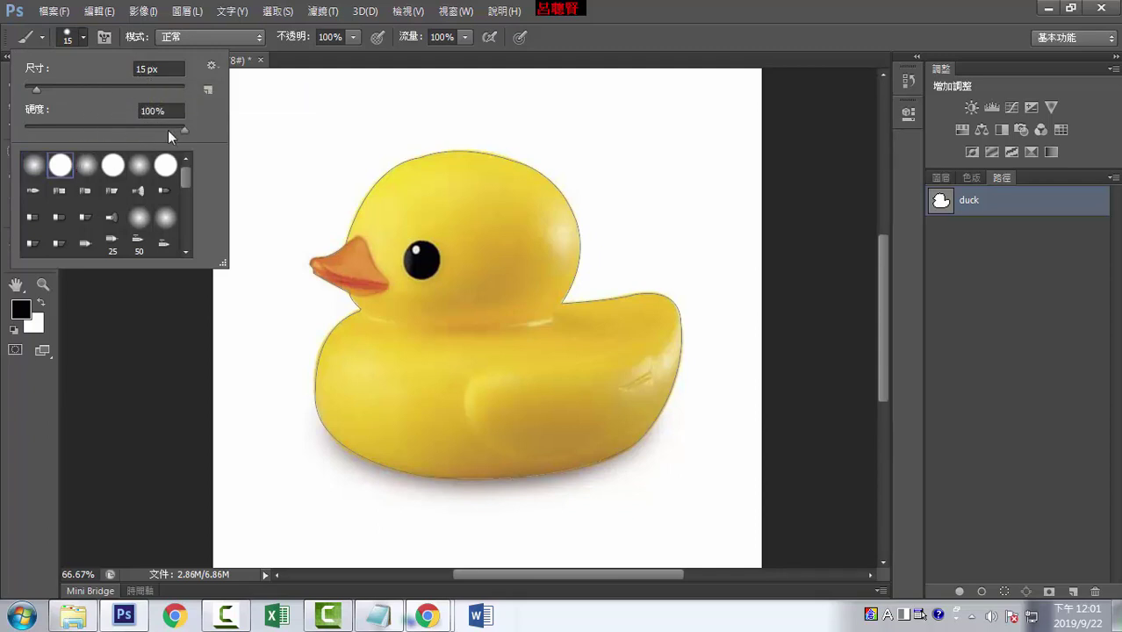
{"action": "left_click", "coordinate": [32, 167]}
{"action": "left_click", "coordinate": [87, 166]}
{"action": "left_click_drag", "start_coordinate": [35, 90], "coordinate": [33, 90]}
{"action": "left_click", "coordinate": [143, 70]}
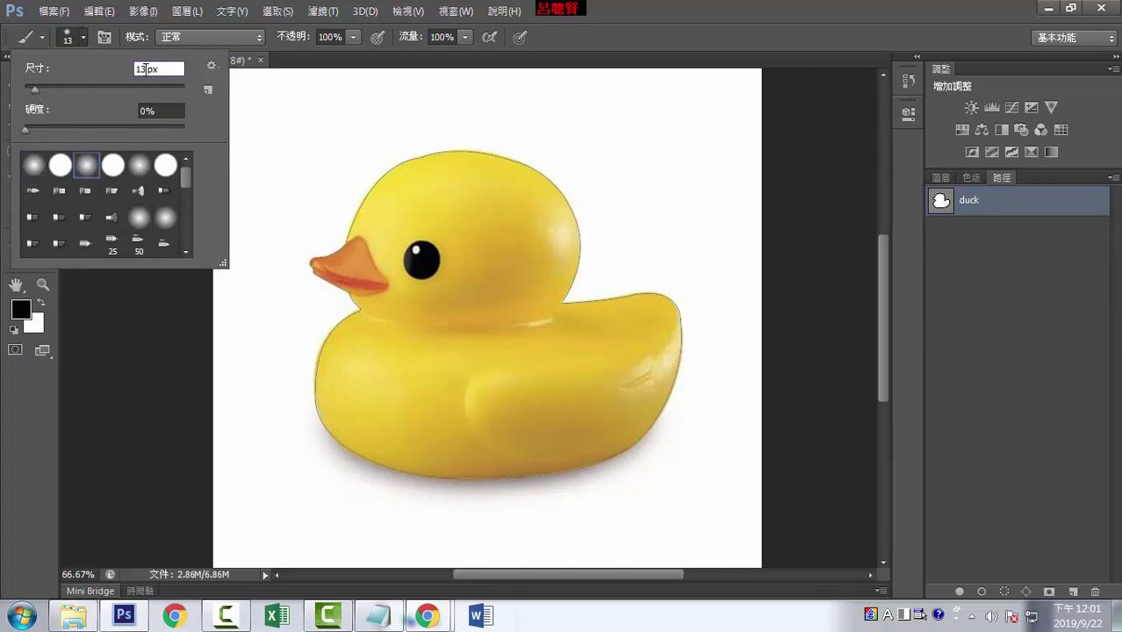
{"action": "double_click", "coordinate": [143, 69]}
{"action": "type", "text": "5"}
{"action": "key", "text": "Return"}
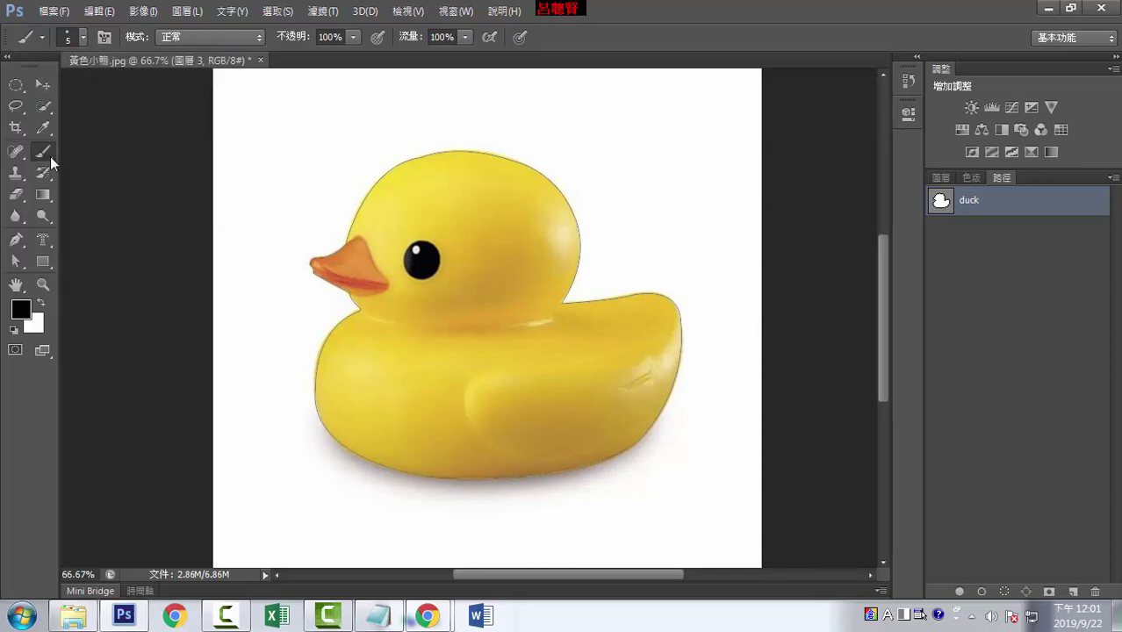
Keep the Brush tool, cancel a Brush stroke with Simulate Pressure, and open the colour picker
{"action": "right_click", "coordinate": [50, 156]}
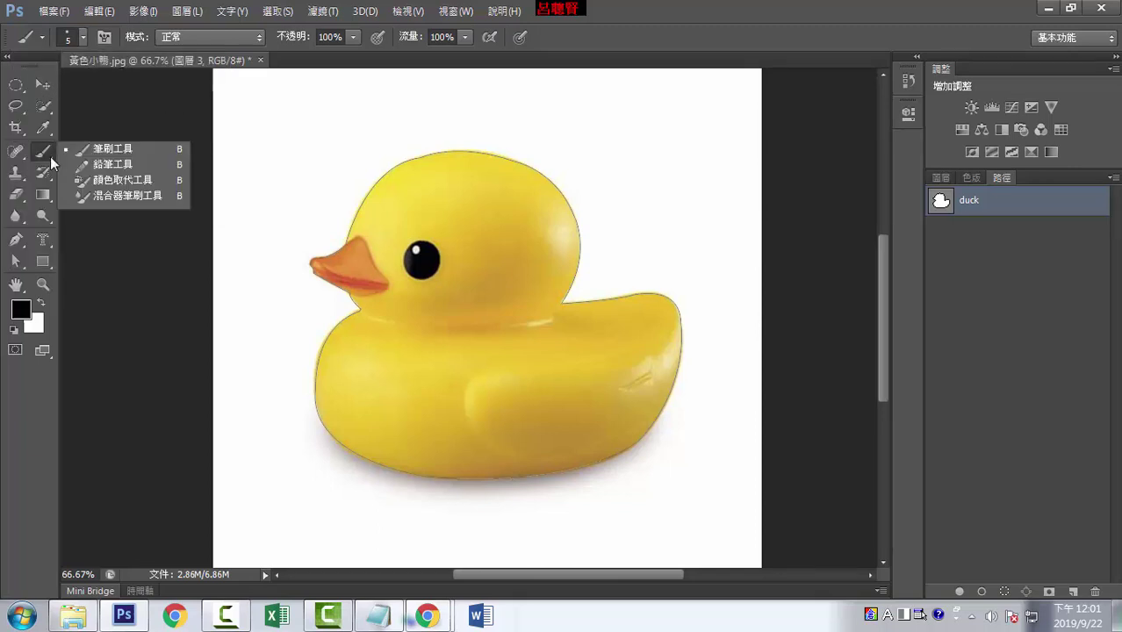
{"action": "left_click", "coordinate": [114, 152]}
{"action": "right_click", "coordinate": [968, 213]}
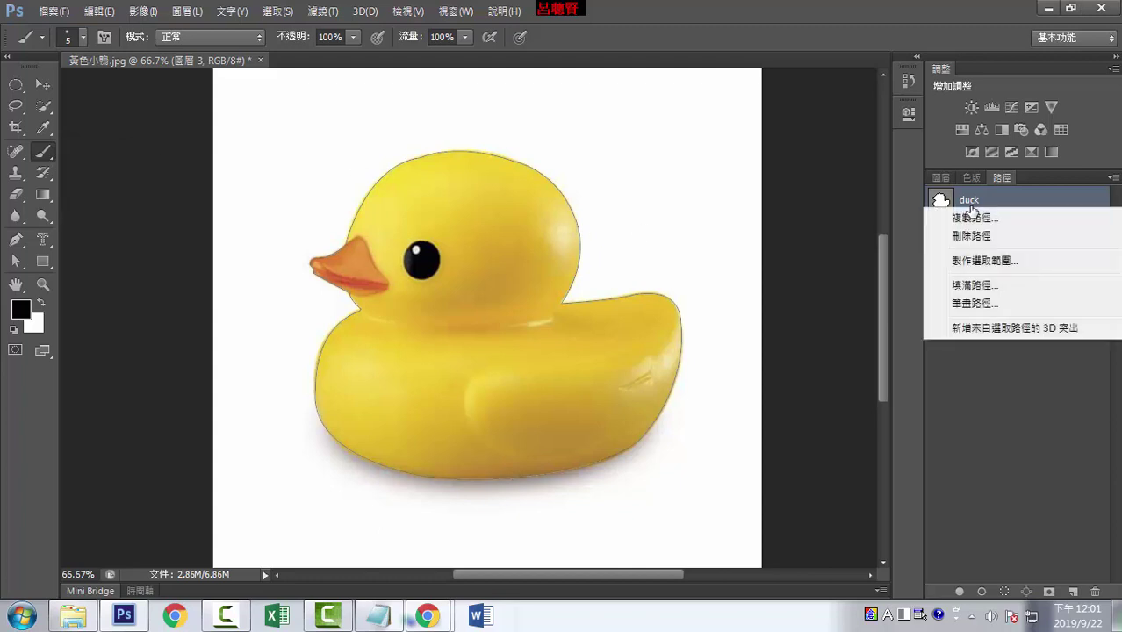
{"action": "left_click", "coordinate": [973, 303]}
{"action": "left_click", "coordinate": [333, 162]}
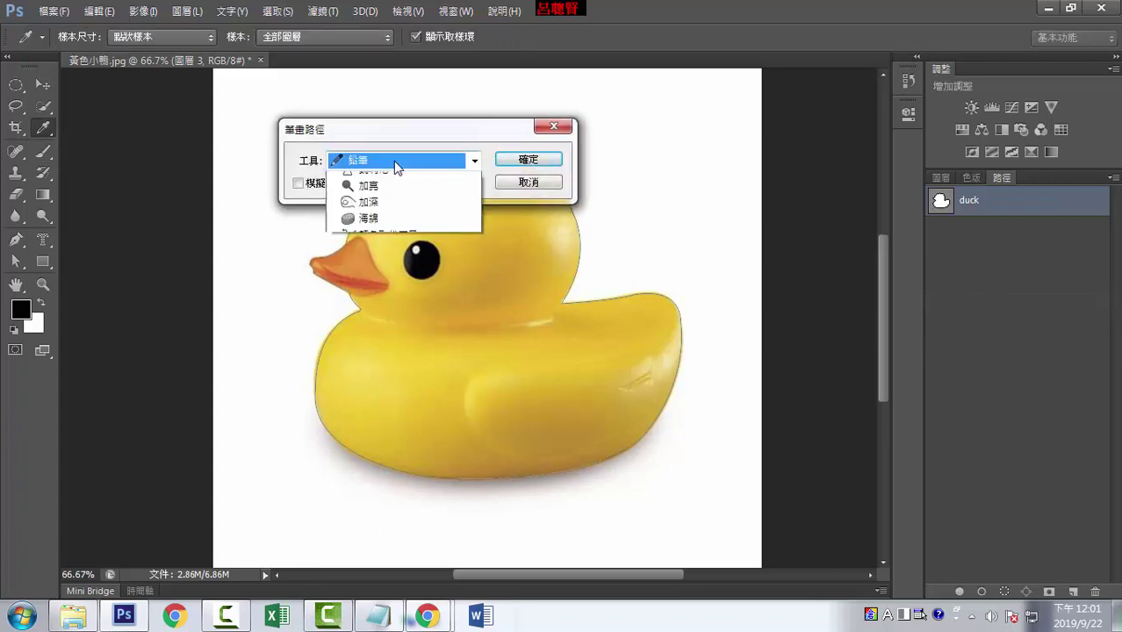
{"action": "left_click", "coordinate": [376, 196]}
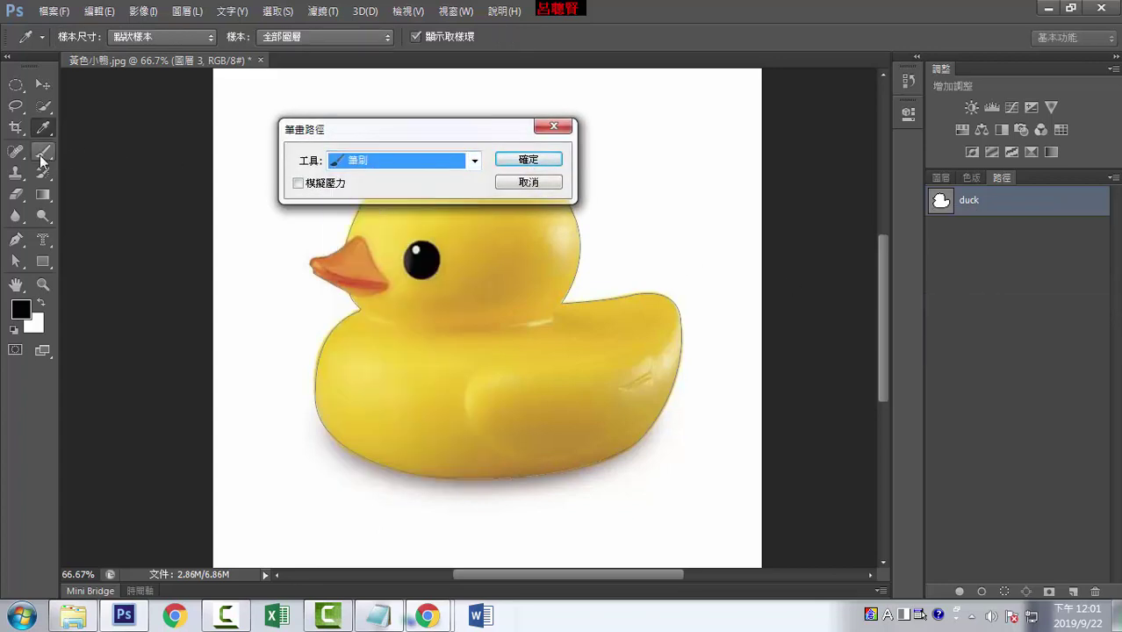
{"action": "left_click", "coordinate": [297, 182]}
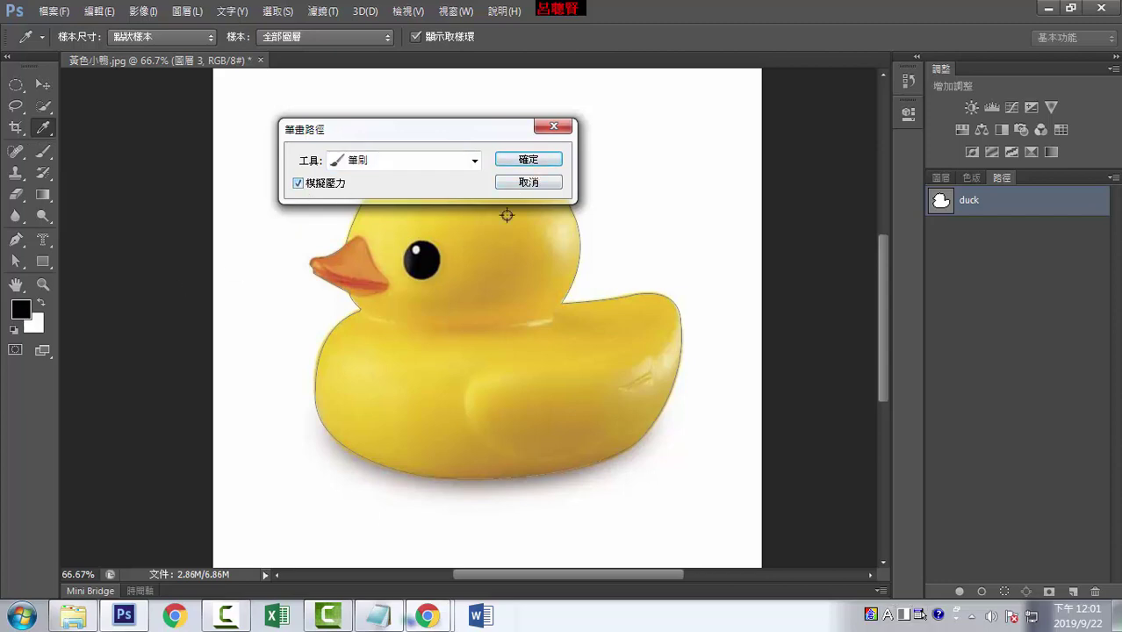
{"action": "left_click", "coordinate": [527, 184]}
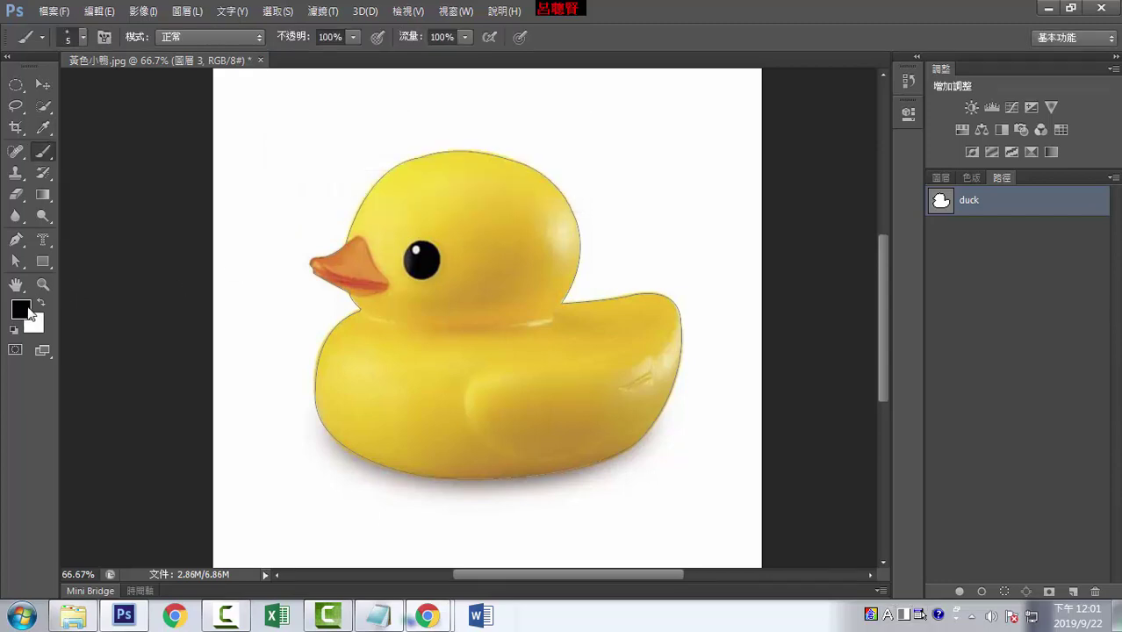
{"action": "left_click", "coordinate": [23, 309]}
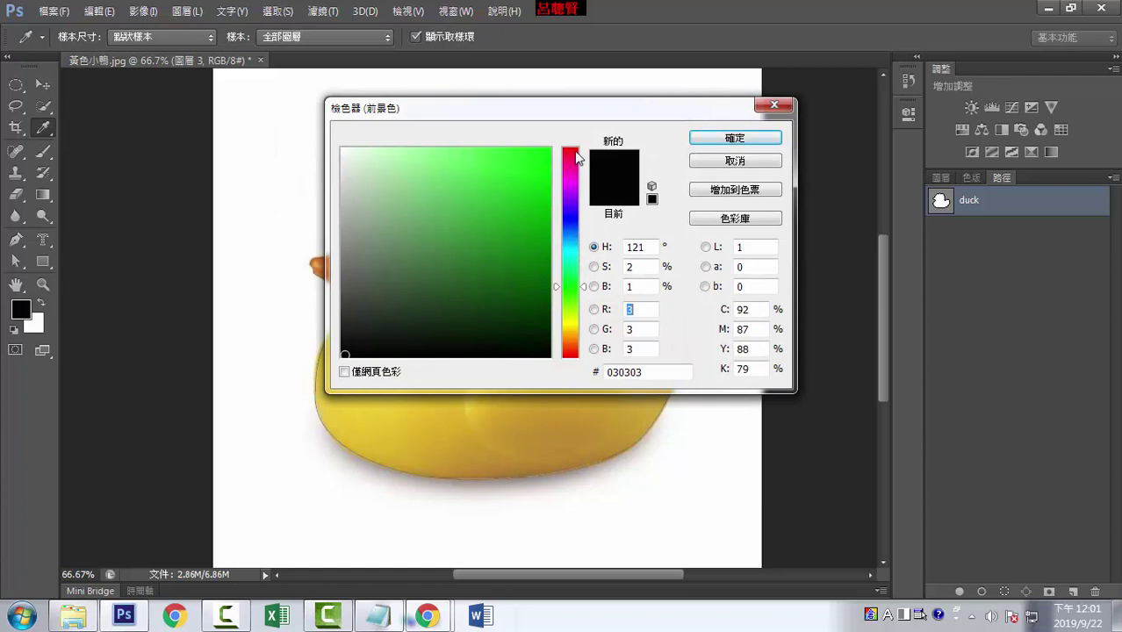
Keep black as the foreground colour and select the duck path
{"action": "left_click", "coordinate": [575, 152]}
{"action": "left_click", "coordinate": [714, 140]}
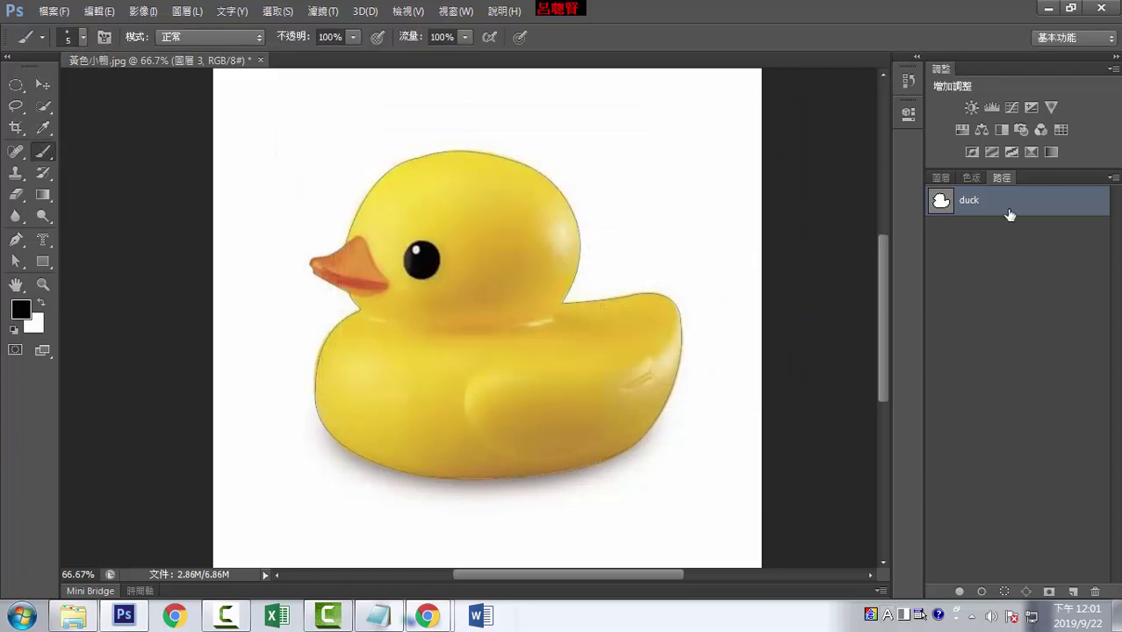
{"action": "double_click", "coordinate": [981, 206]}
{"action": "right_click", "coordinate": [996, 203]}
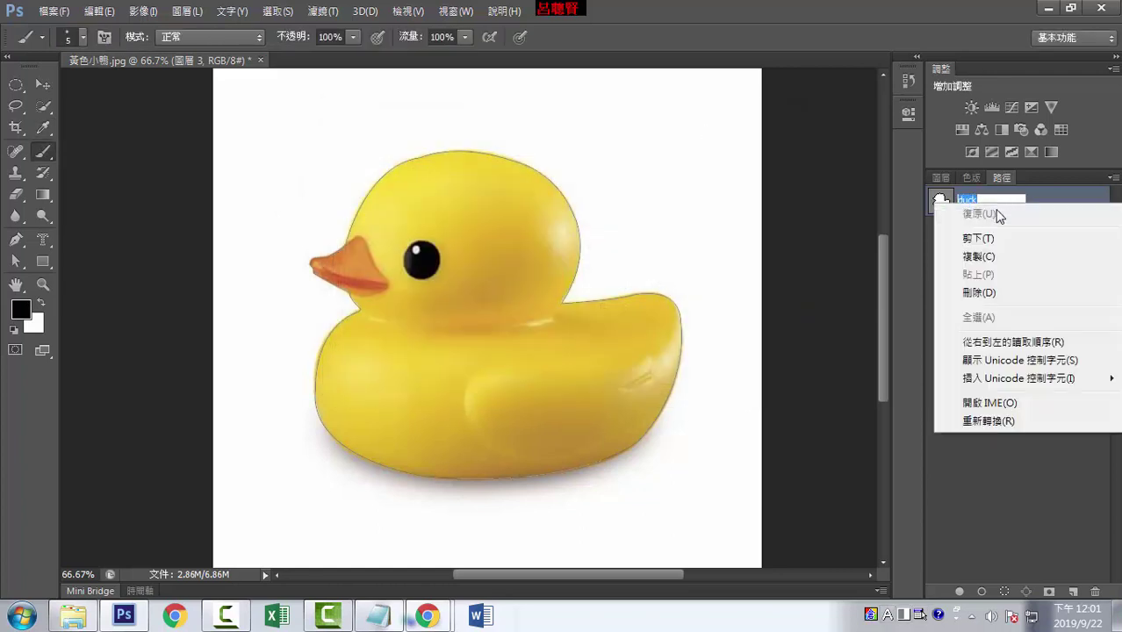
{"action": "left_click", "coordinate": [948, 202]}
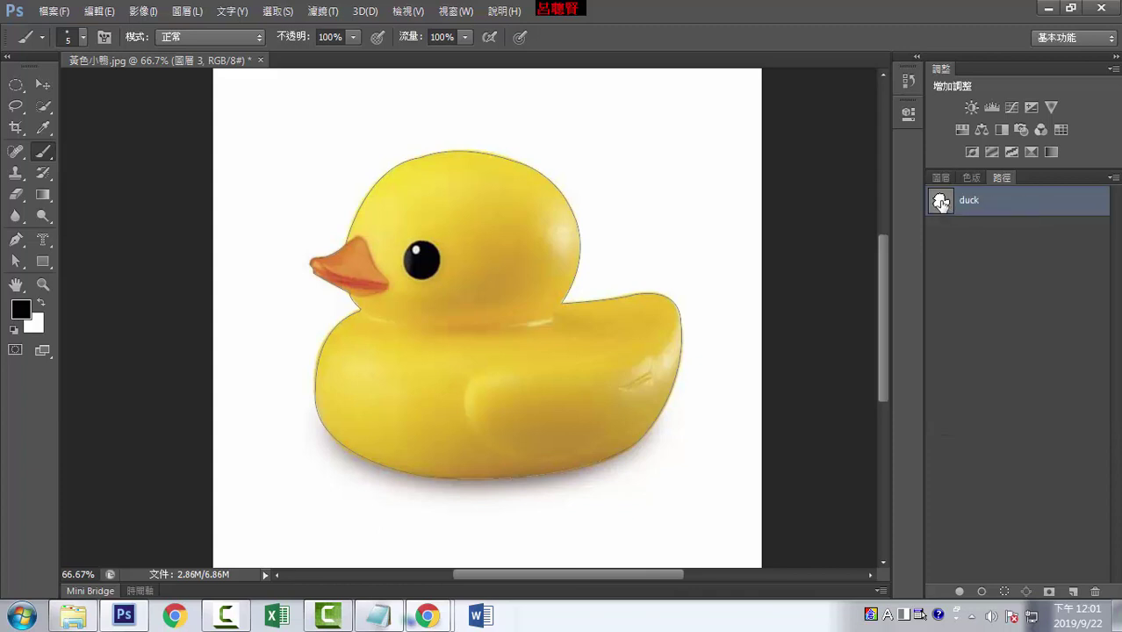
{"action": "double_click", "coordinate": [948, 205]}
{"action": "left_click", "coordinate": [941, 204]}
{"action": "right_click", "coordinate": [941, 204]}
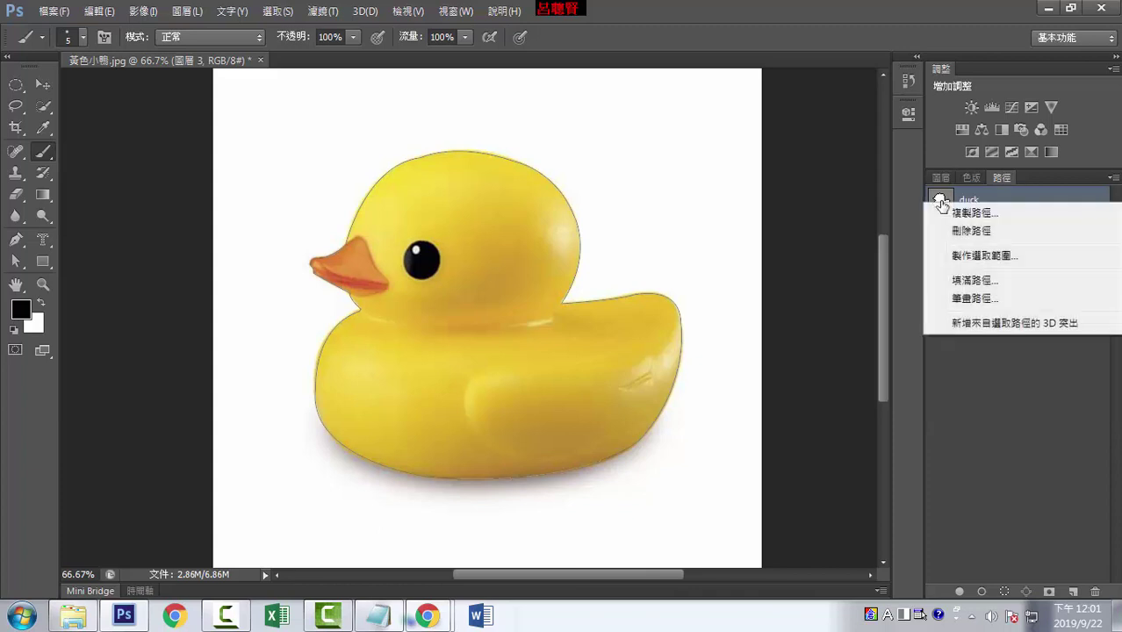
Stroke the duck path with the Brush tool using Simulate Pressure
{"action": "left_click", "coordinate": [973, 298]}
{"action": "left_click", "coordinate": [371, 164]}
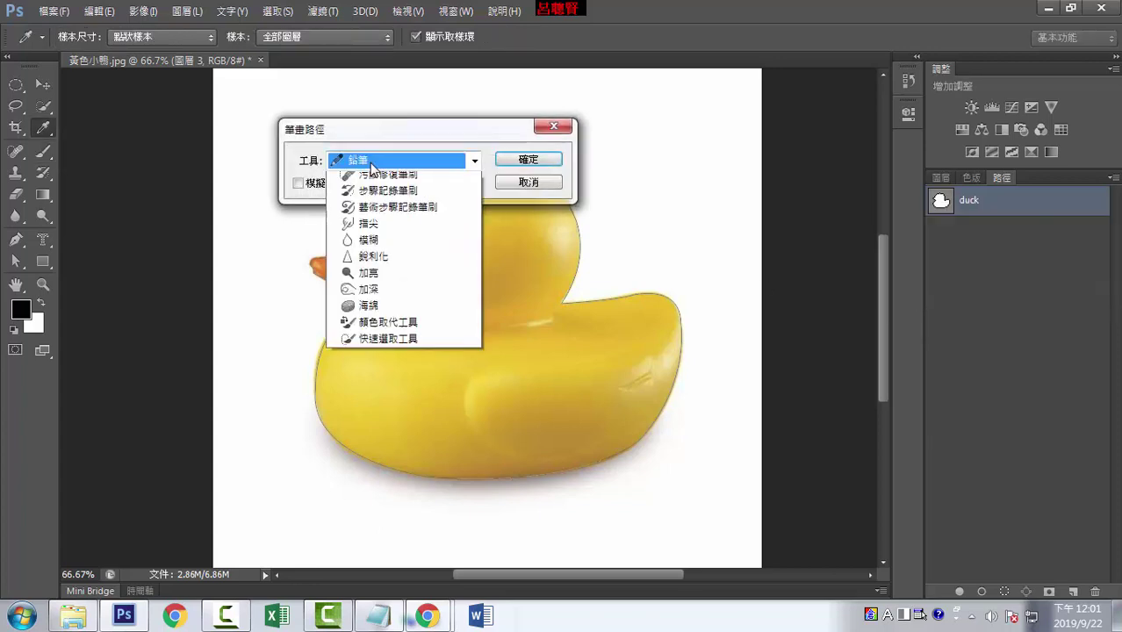
{"action": "left_click", "coordinate": [370, 197]}
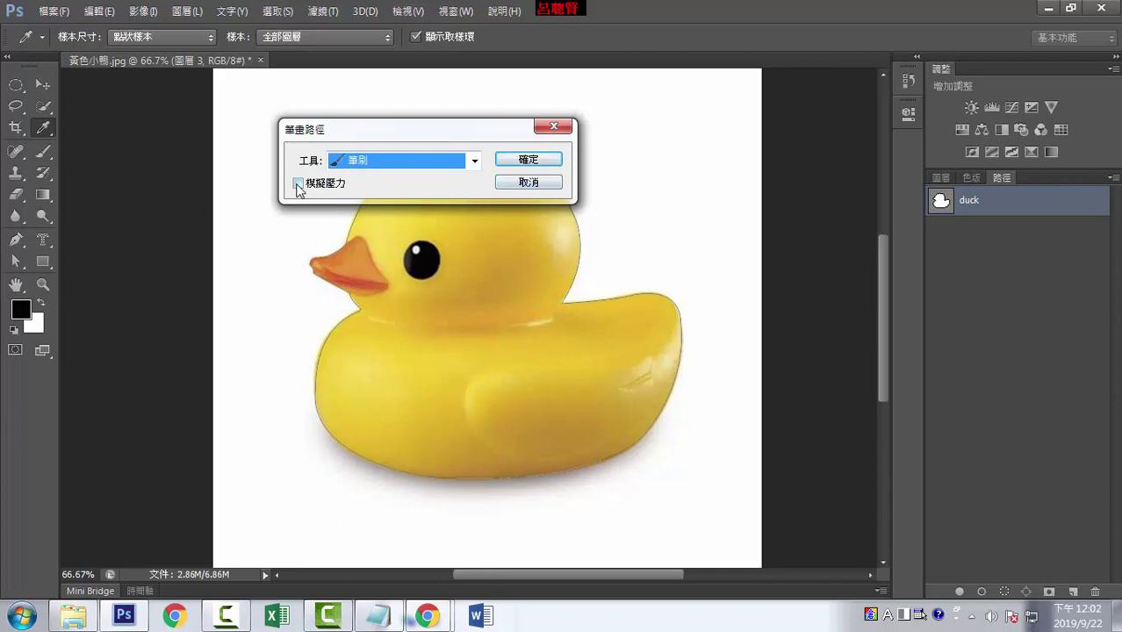
{"action": "left_click", "coordinate": [298, 184]}
{"action": "left_click", "coordinate": [527, 160]}
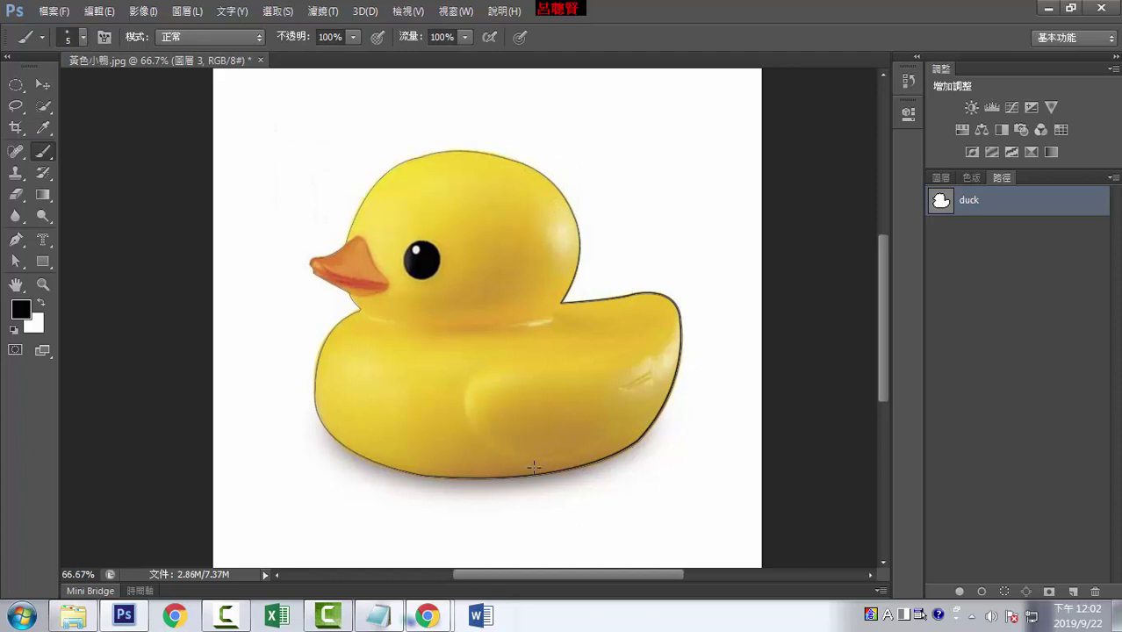
Check the Layers and Channels panels, undo the tapered stroke, and return to Paths
{"action": "left_click", "coordinate": [940, 179]}
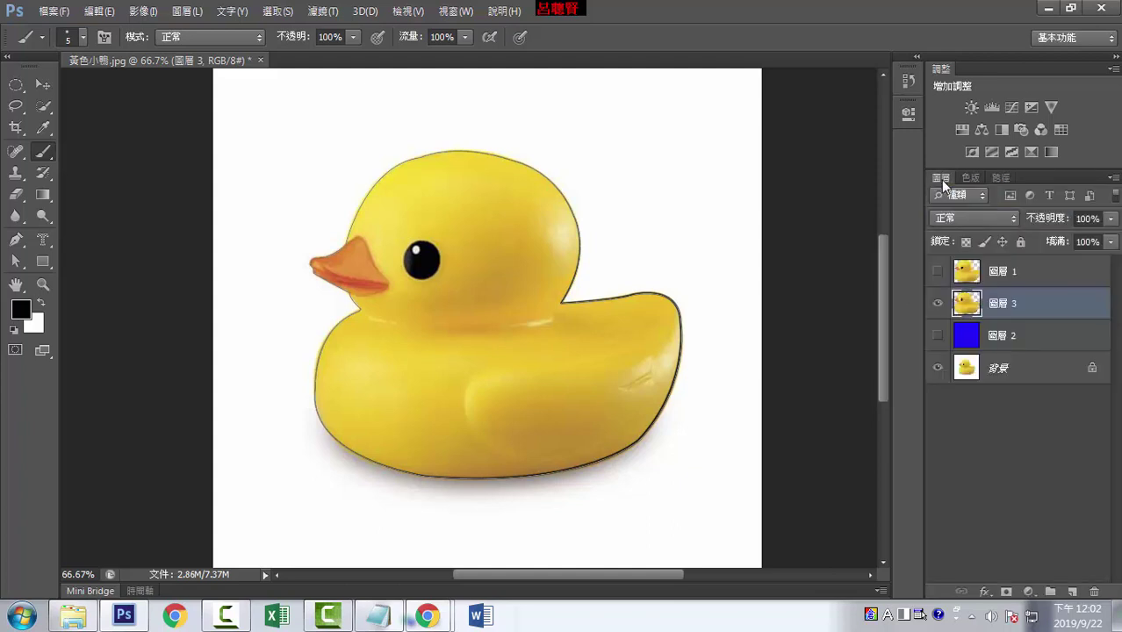
{"action": "left_click", "coordinate": [969, 178]}
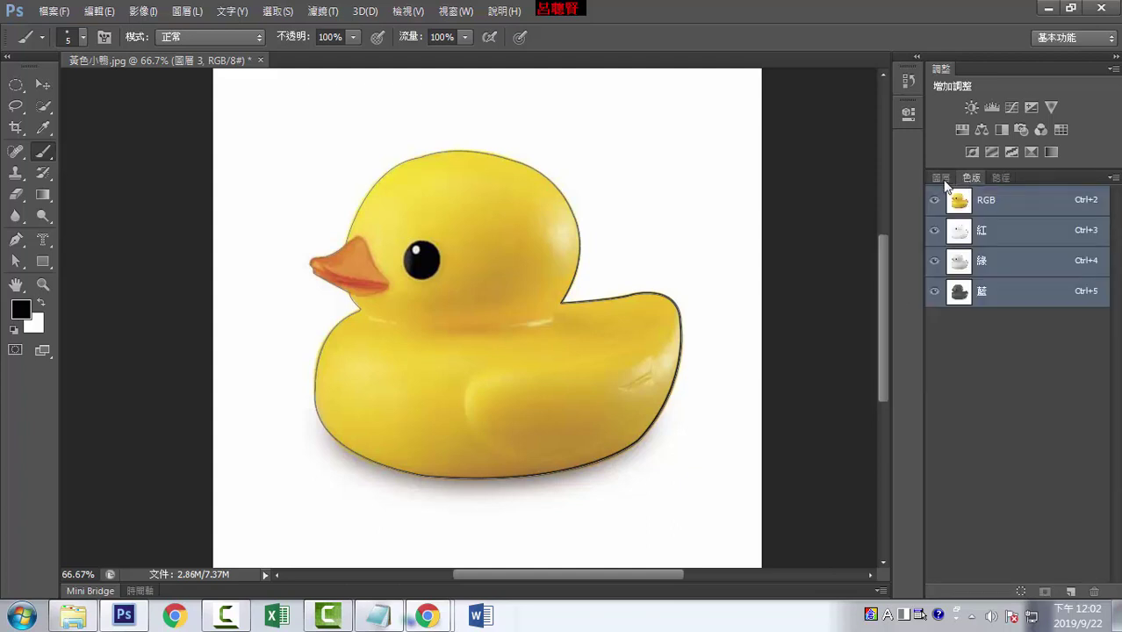
{"action": "left_click", "coordinate": [941, 178]}
{"action": "key", "text": "ctrl+z"}
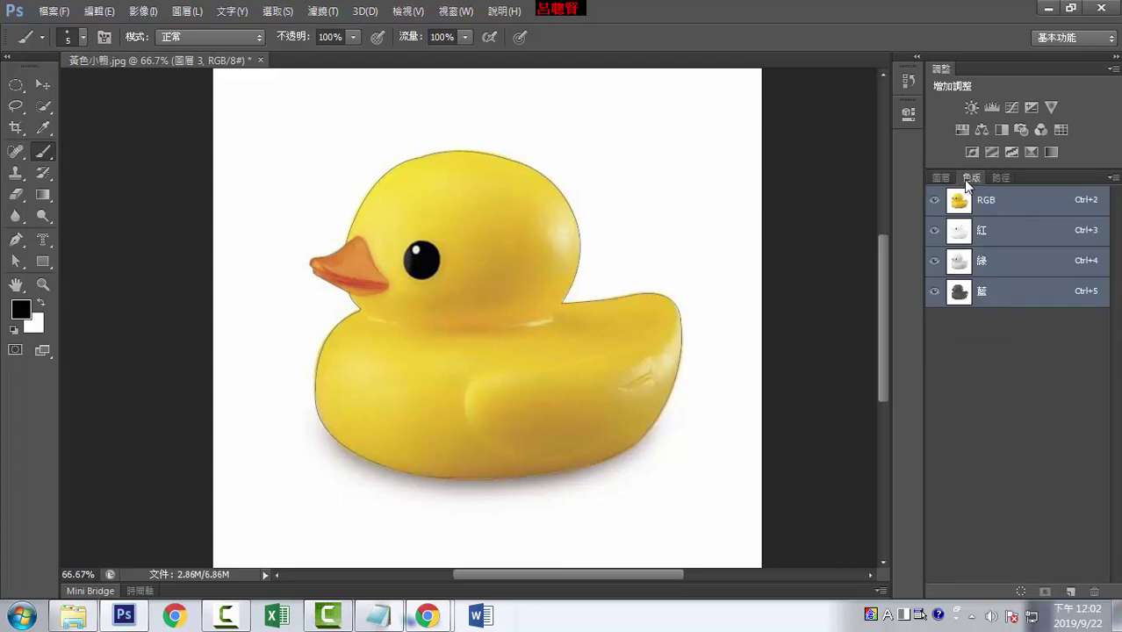
{"action": "left_click", "coordinate": [1001, 179]}
Restroke the duck path with the Brush, Simulate Pressure off, for an even outline
{"action": "right_click", "coordinate": [973, 208]}
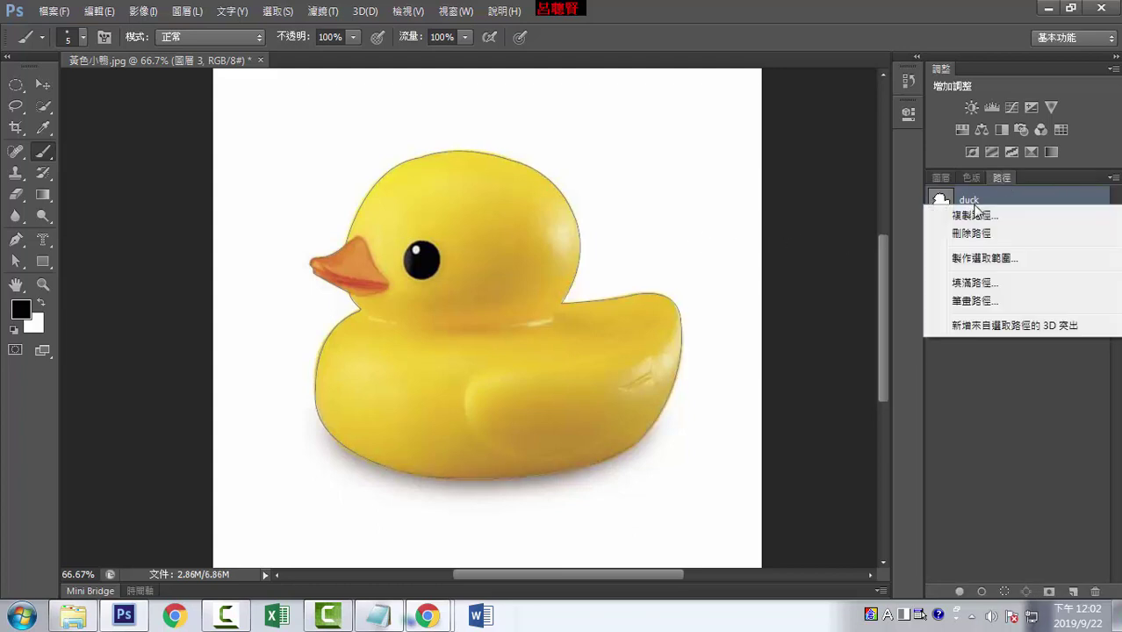
{"action": "left_click", "coordinate": [970, 298]}
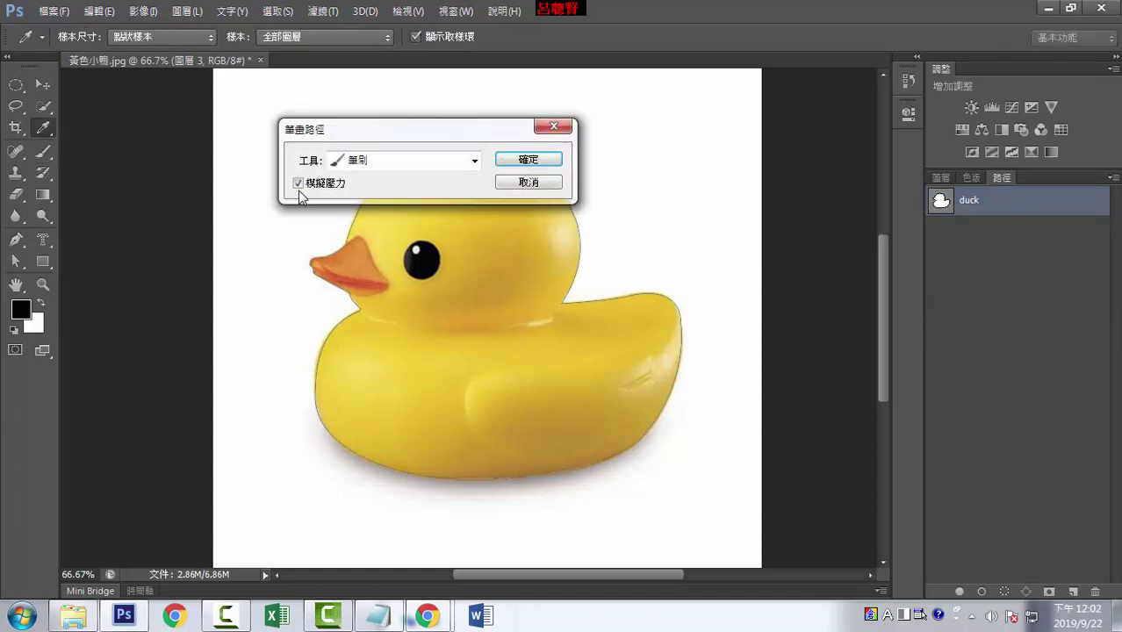
{"action": "left_click", "coordinate": [298, 183]}
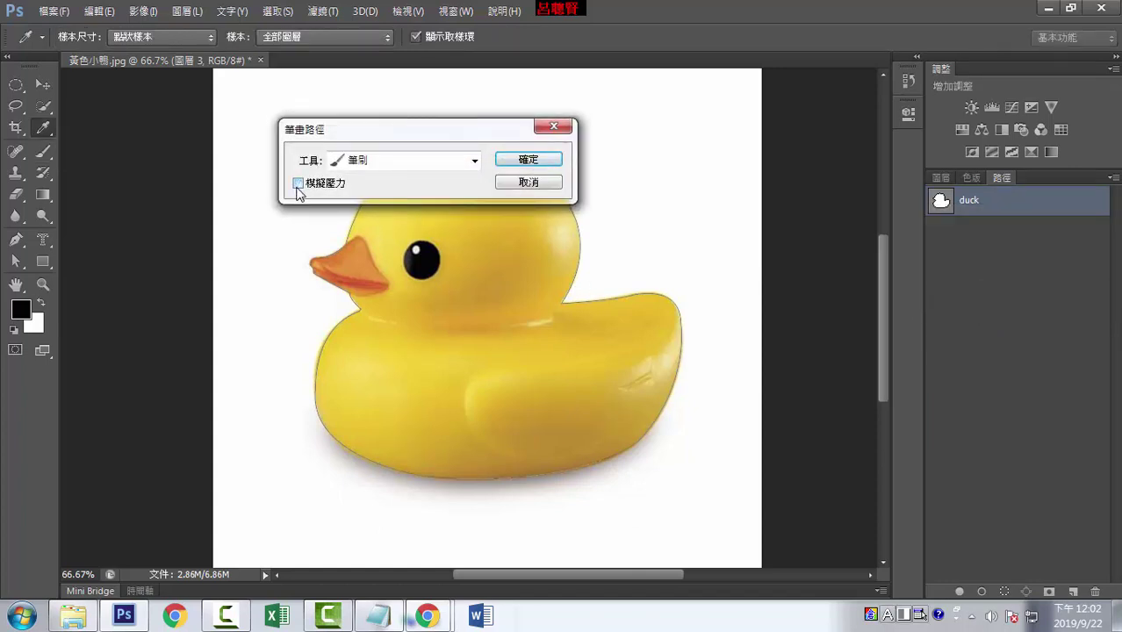
{"action": "left_click", "coordinate": [503, 164]}
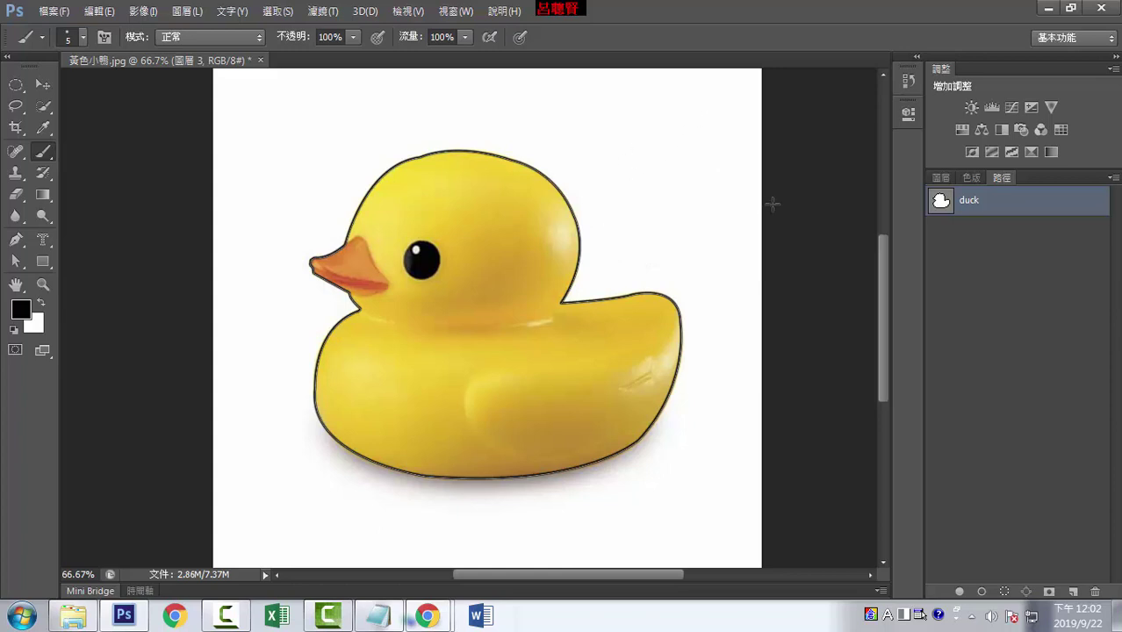
{"action": "double_click", "coordinate": [971, 200]}
{"action": "left_click", "coordinate": [942, 207]}
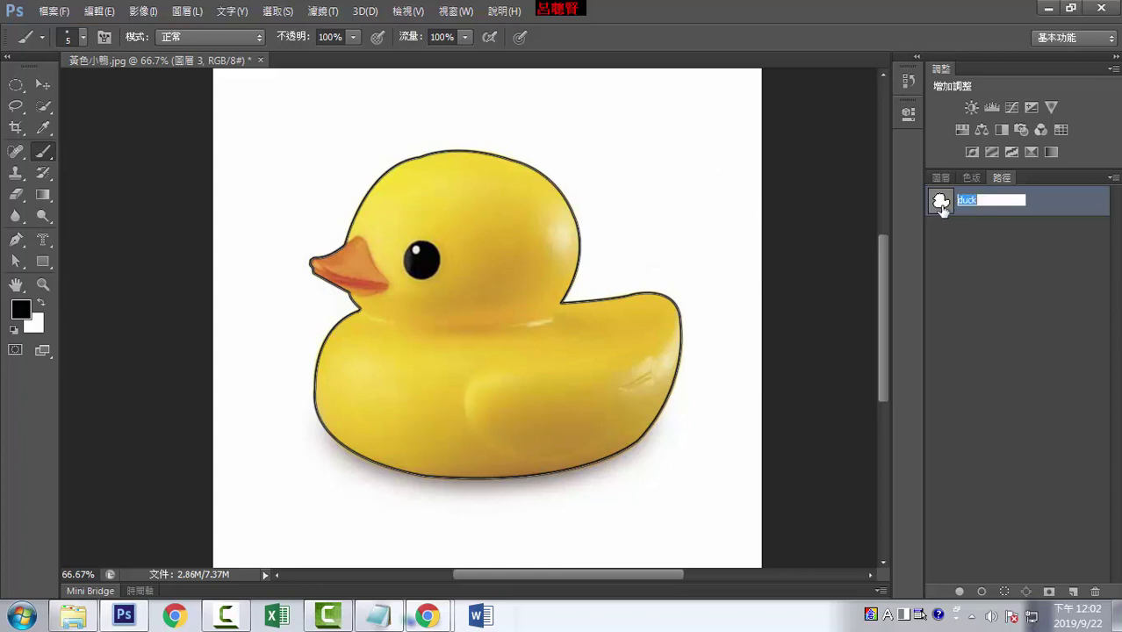
{"action": "right_click", "coordinate": [940, 207]}
{"action": "left_click", "coordinate": [970, 304]}
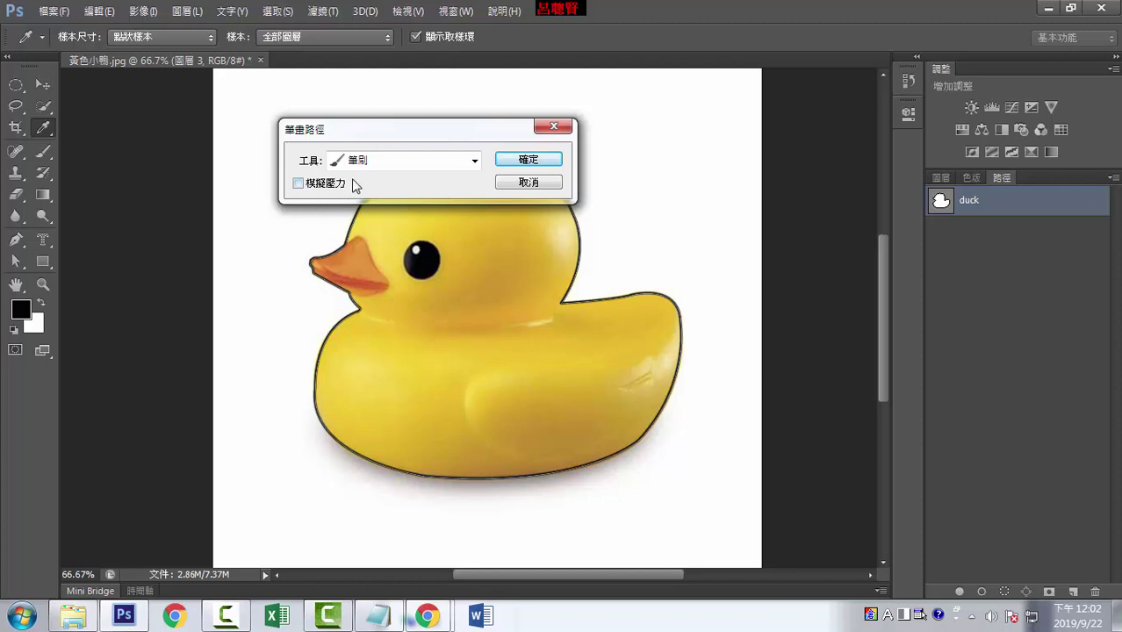
{"action": "left_click", "coordinate": [529, 182]}
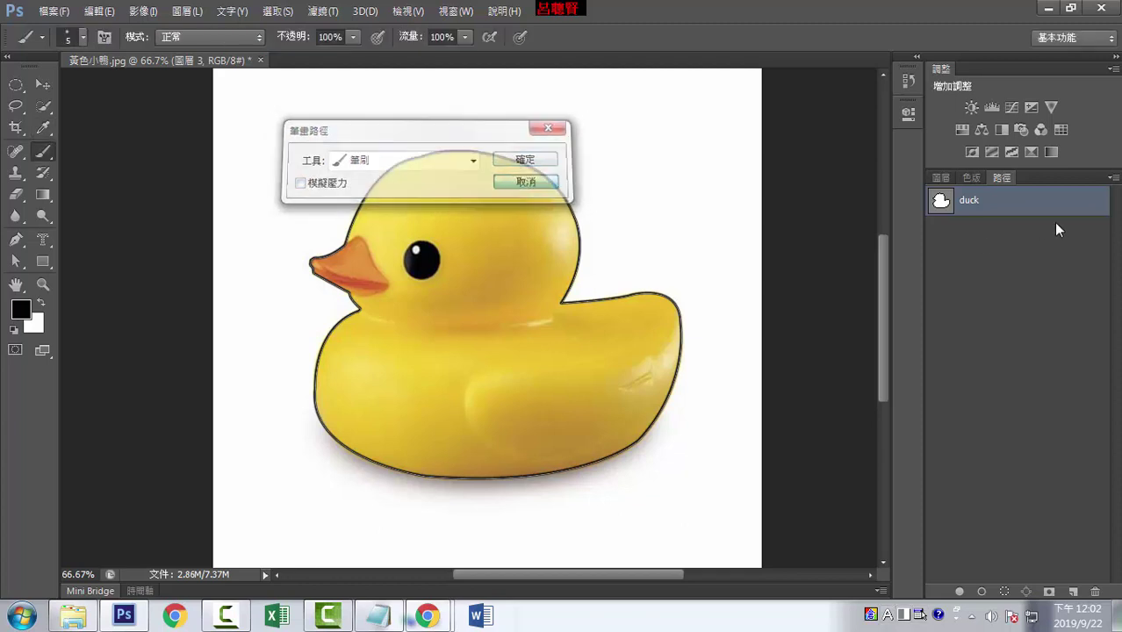
{"action": "left_click", "coordinate": [969, 178]}
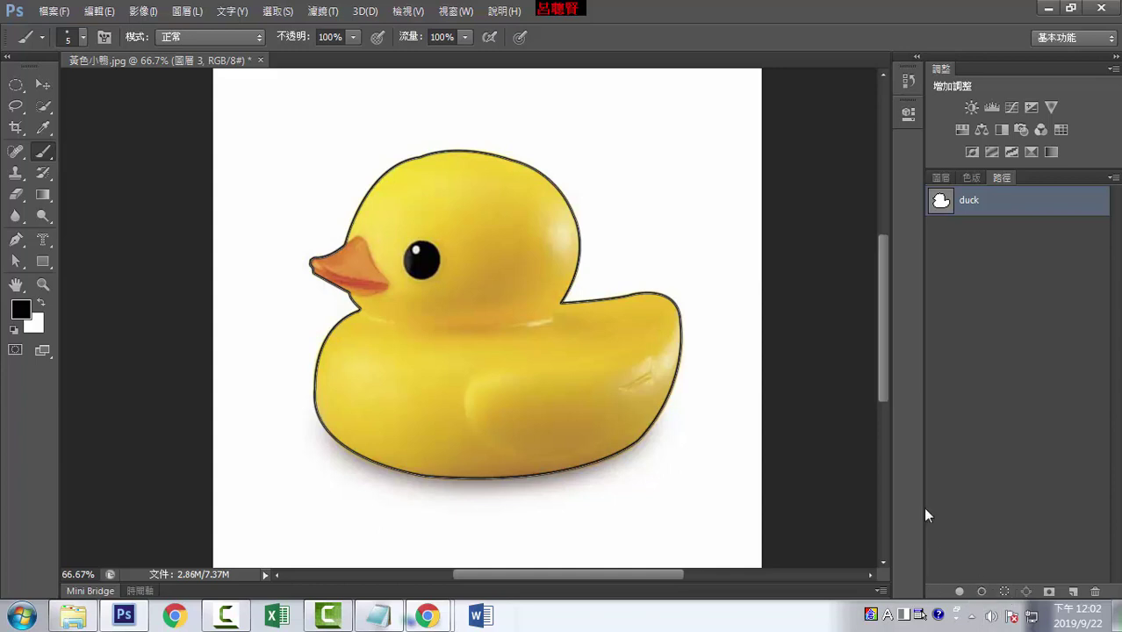
{"action": "left_click", "coordinate": [941, 181]}
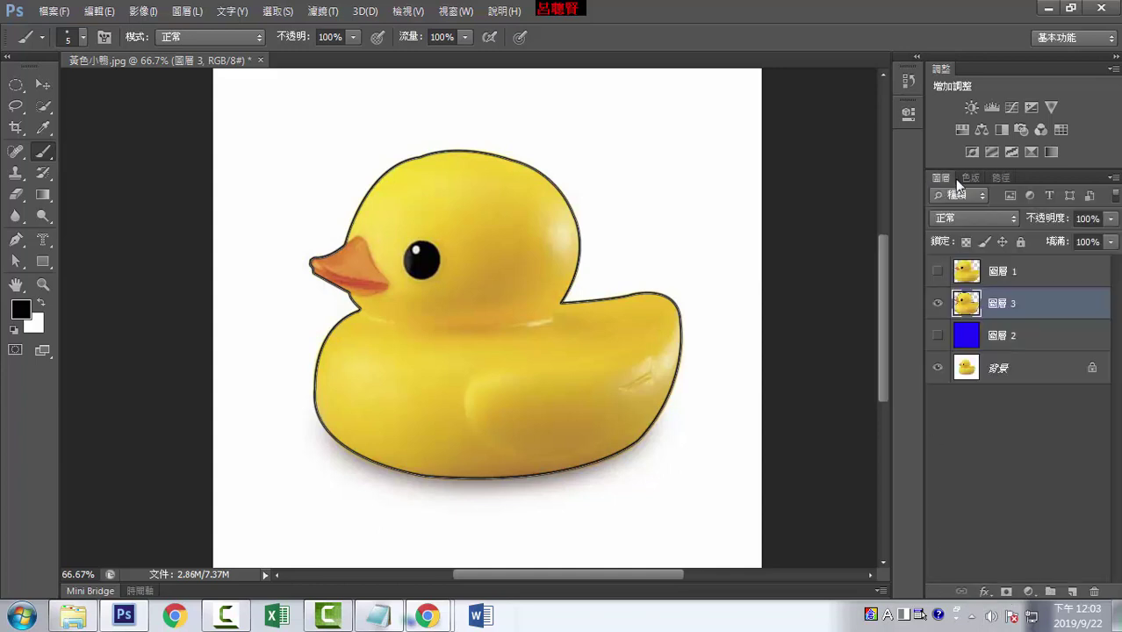
{"action": "left_click", "coordinate": [1000, 178]}
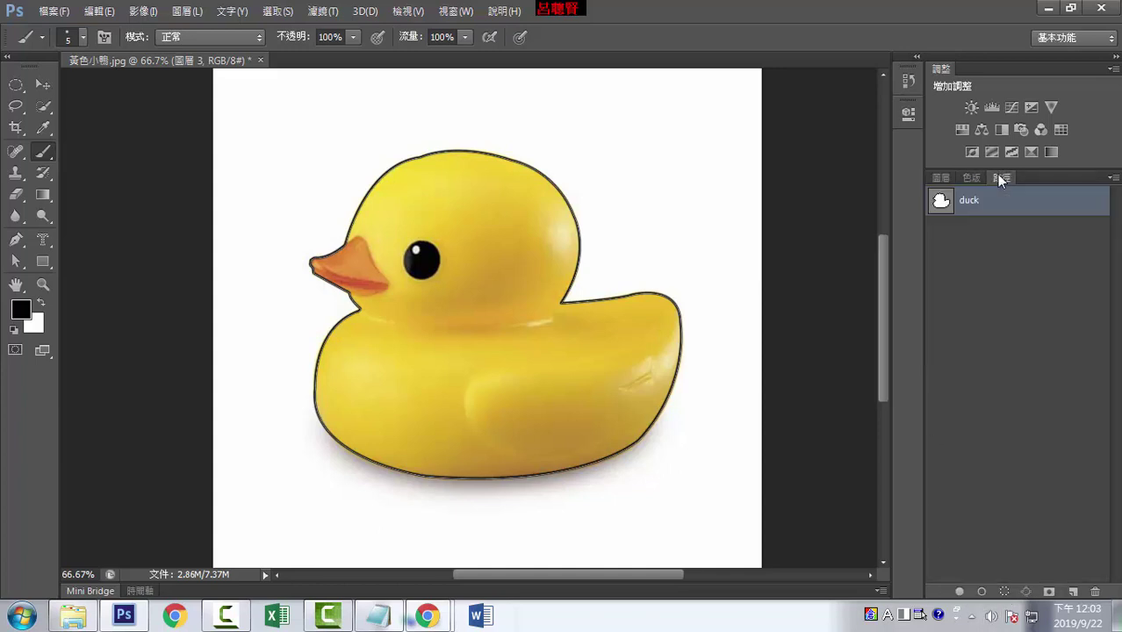